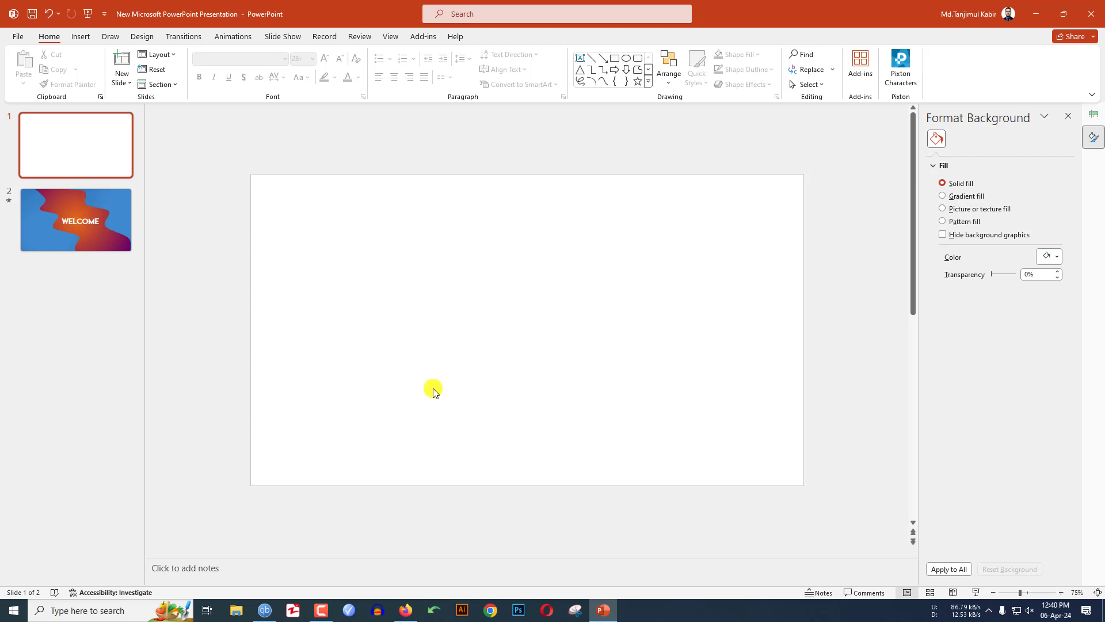
- Draw a looping wavy freeform curve that zigzags diagonally down across slide 1
ctrl+scroll(433, 390, down, 3)
click(81, 36)
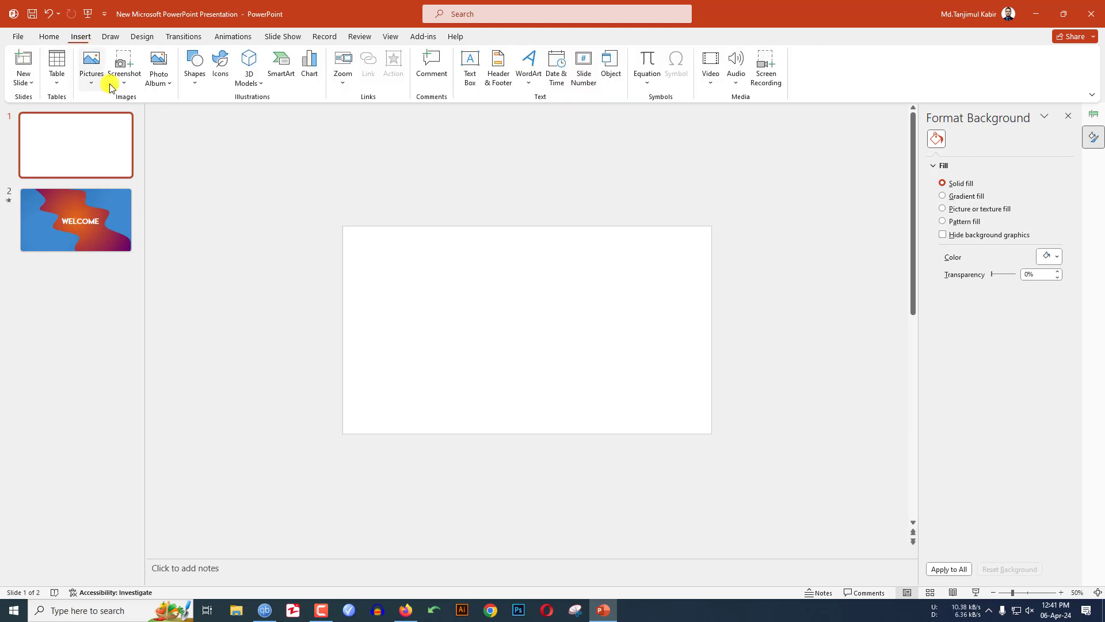
click(192, 80)
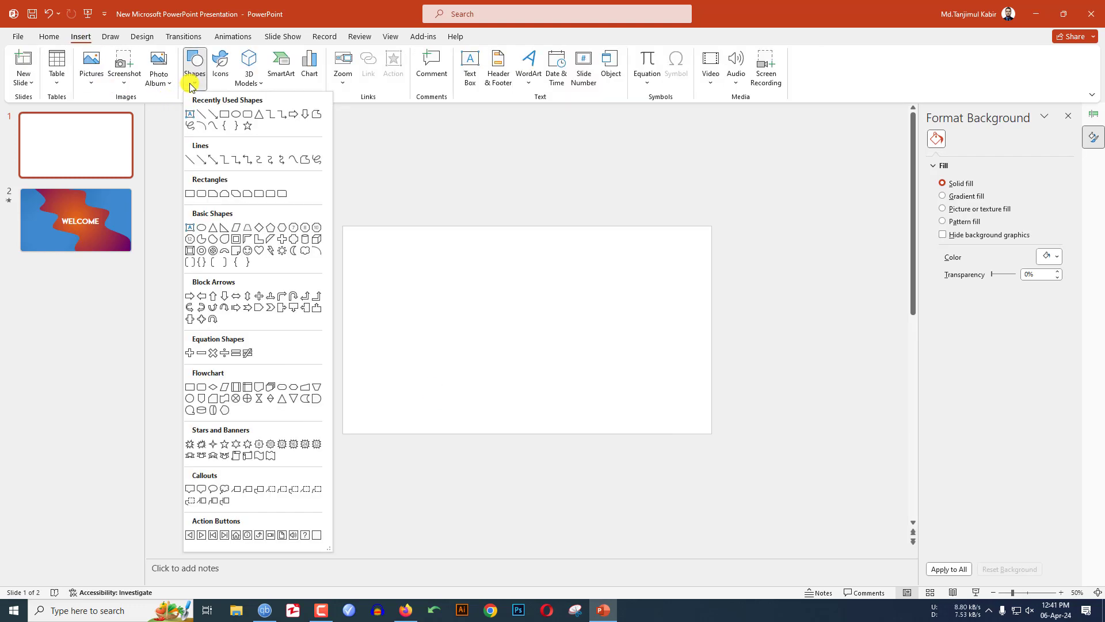
click(212, 126)
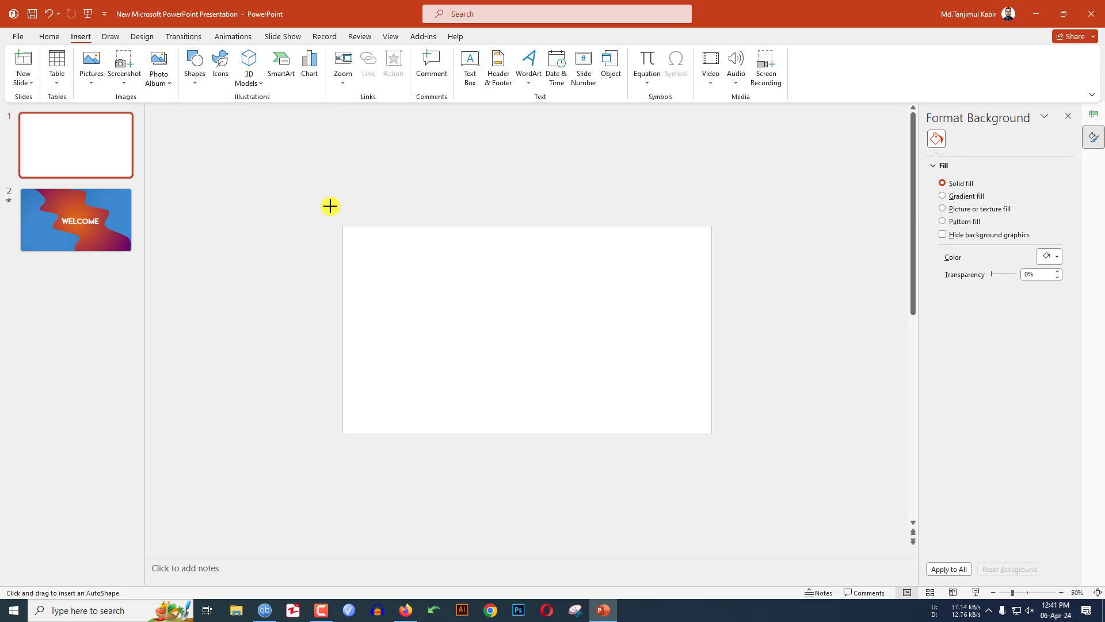
click(418, 255)
click(407, 271)
click(458, 277)
click(445, 311)
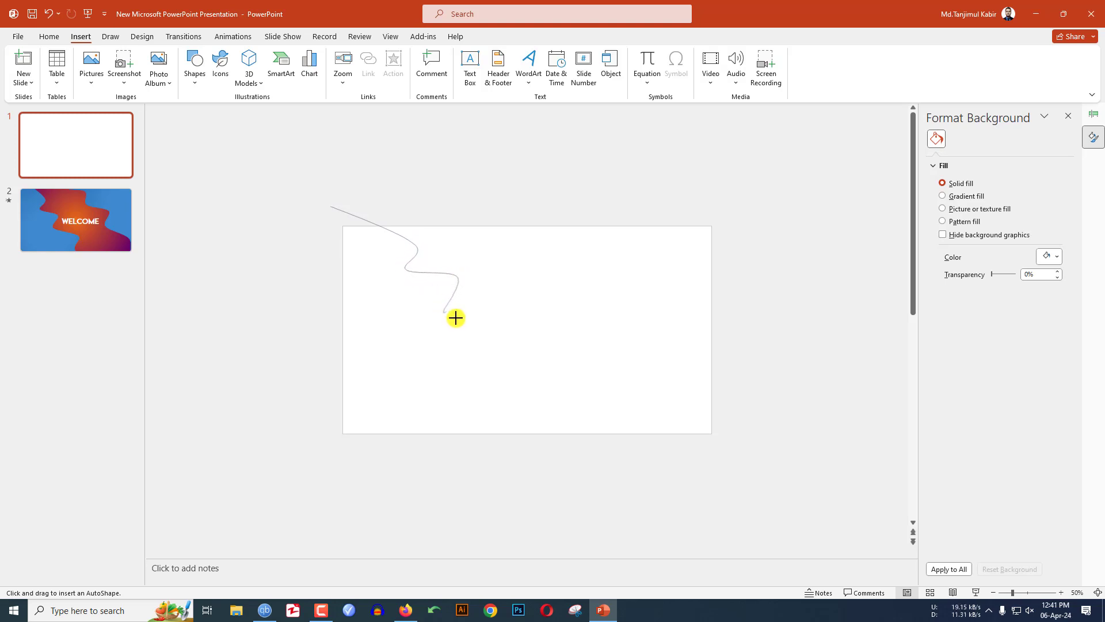
click(506, 319)
click(491, 349)
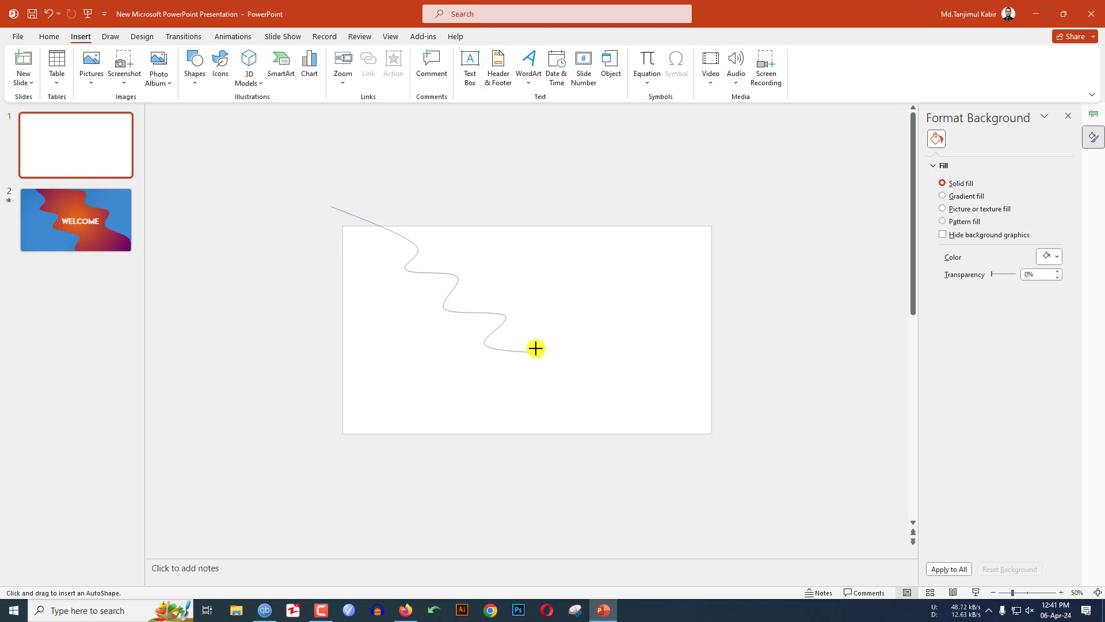
click(538, 347)
click(512, 375)
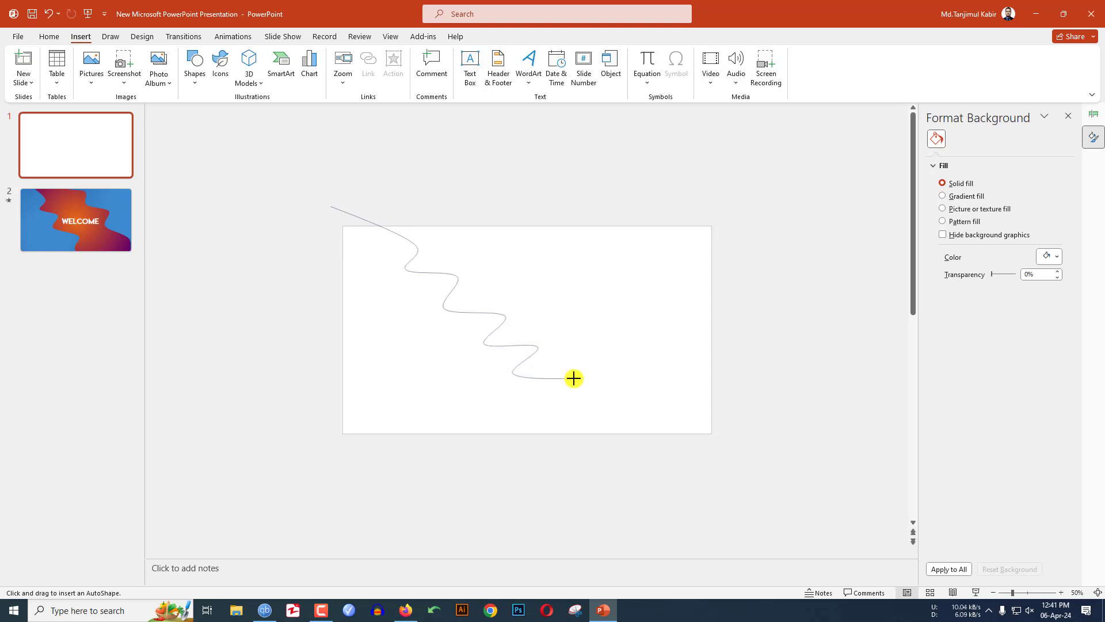
click(583, 382)
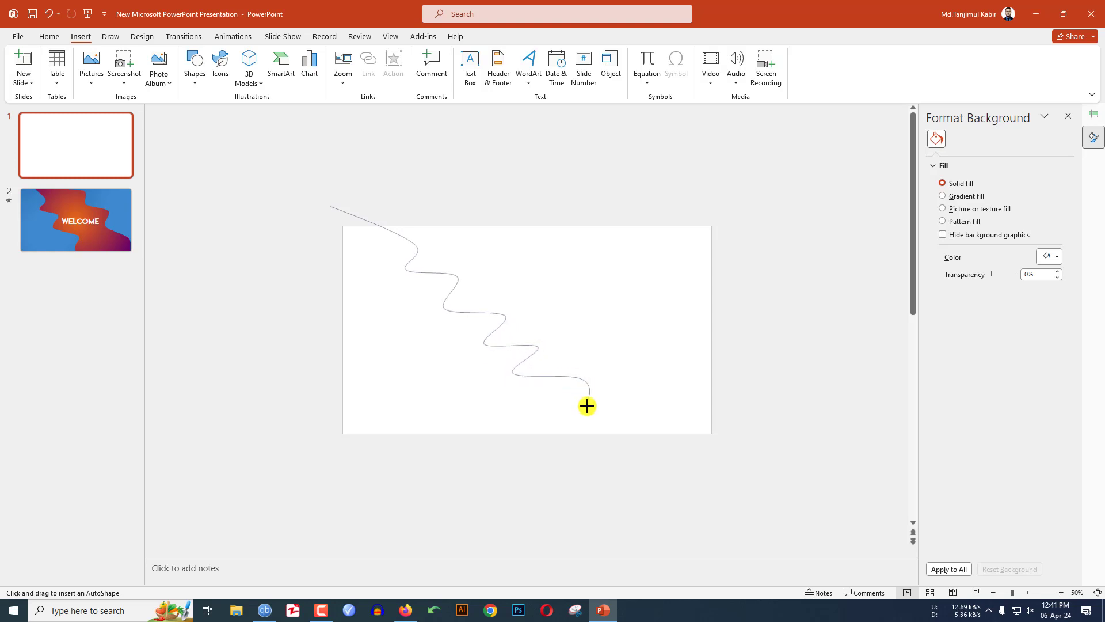
click(547, 417)
click(656, 455)
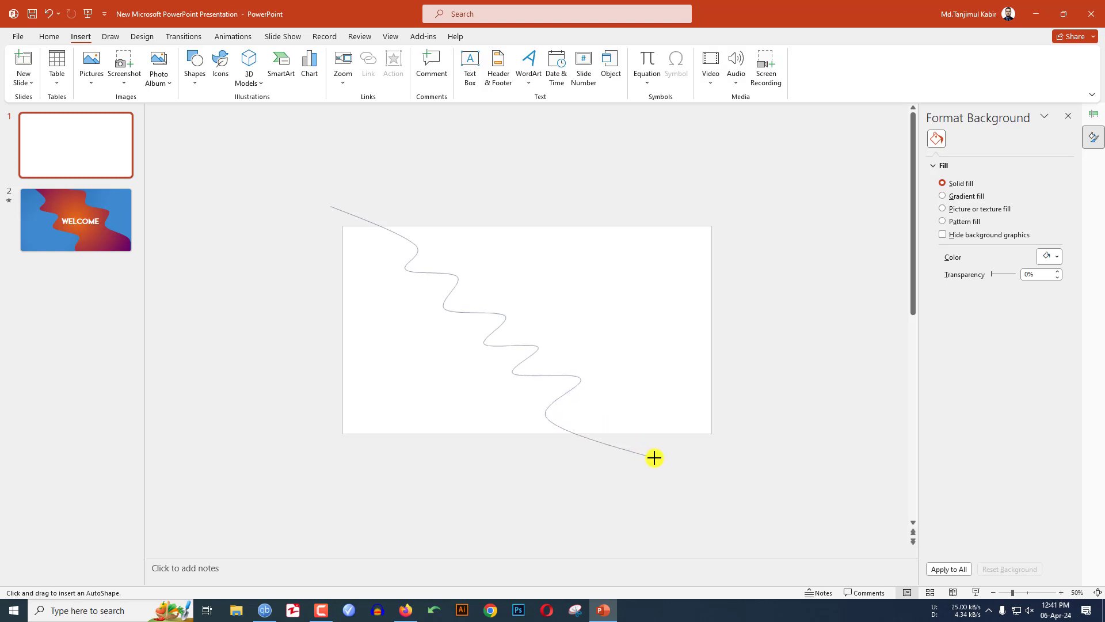
click(380, 526)
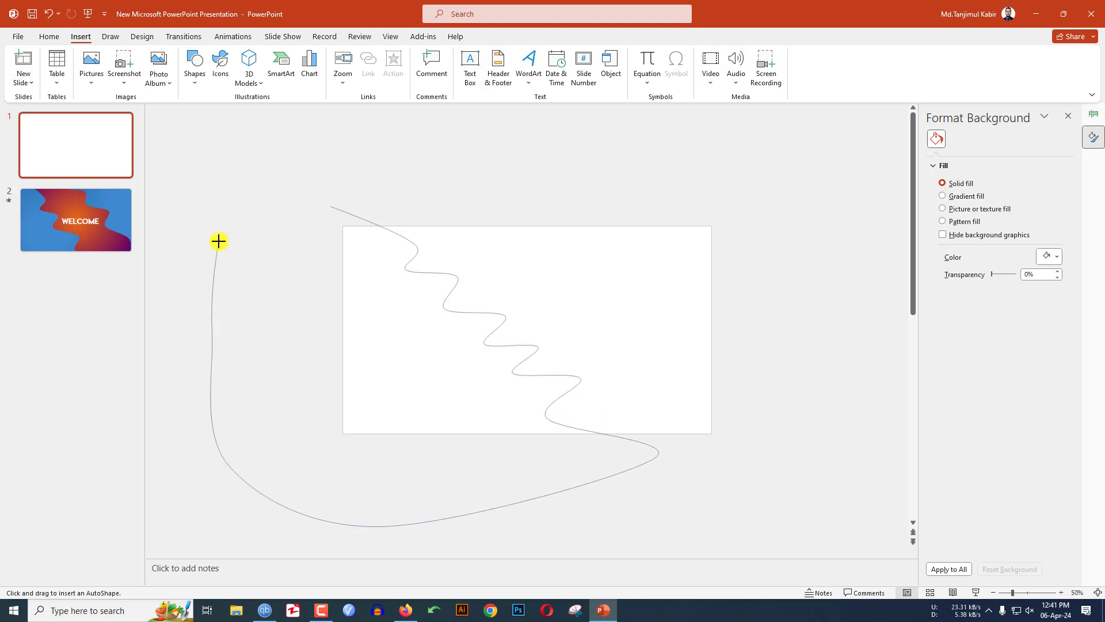
double_click(335, 208)
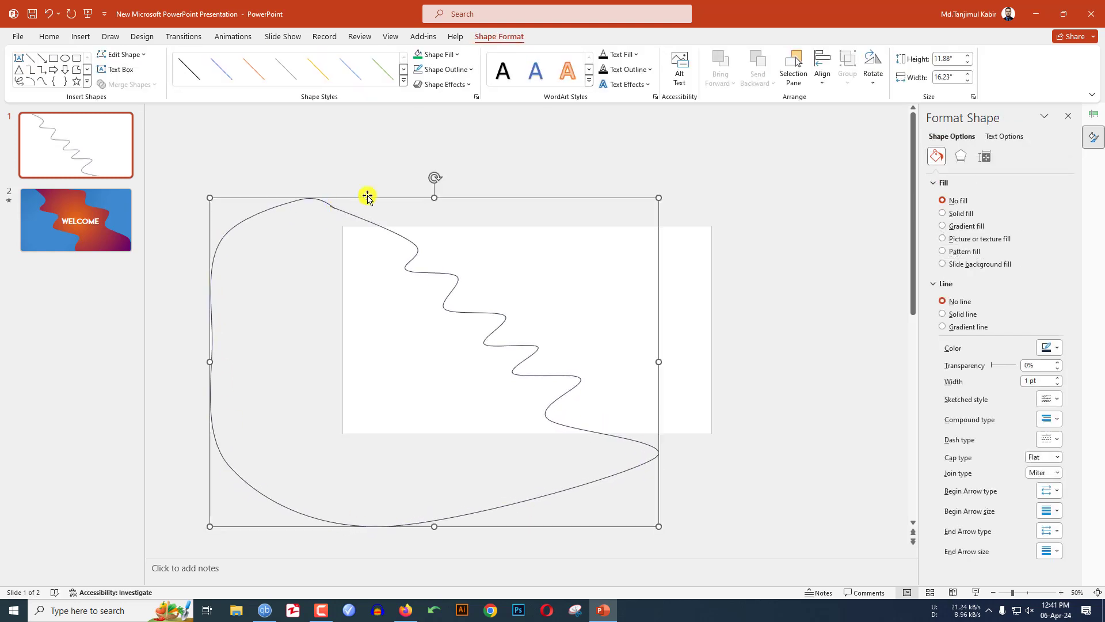
- Tilt the curve slightly and nudge it a little up and left
drag(437, 164, 453, 173)
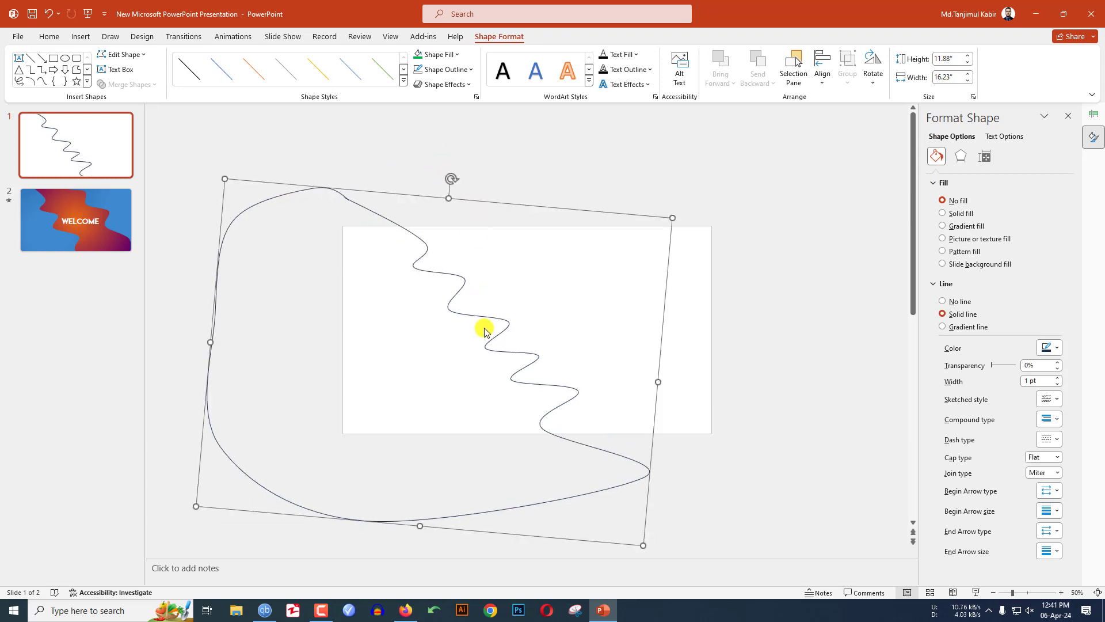
click(500, 328)
click(480, 340)
drag(480, 340, 478, 339)
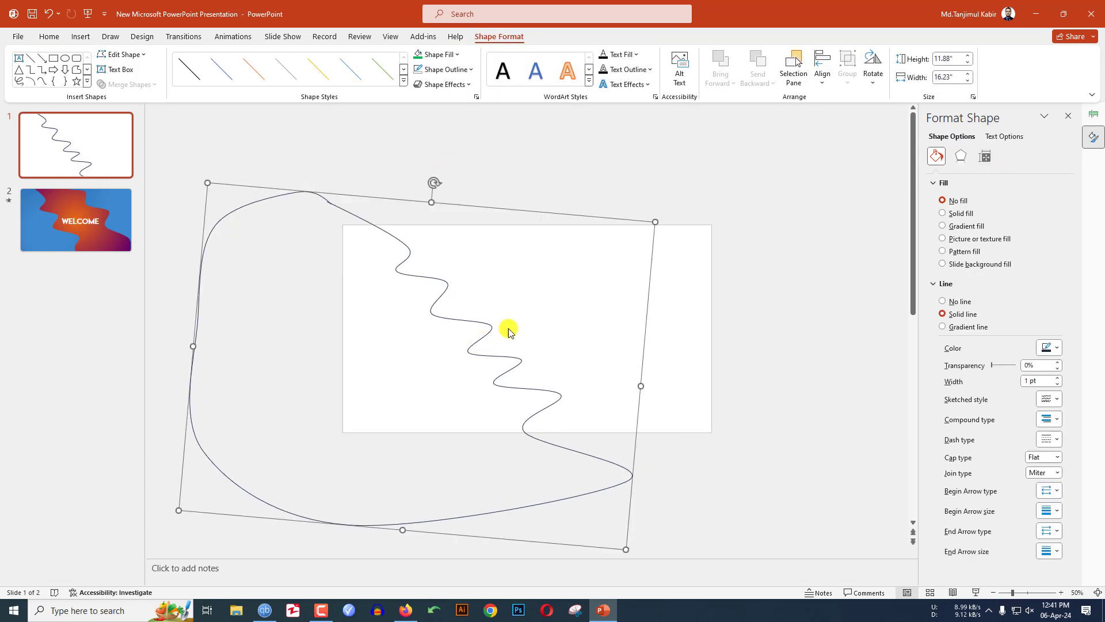
click(506, 328)
click(81, 36)
- Draw a second looping wavy curve down and around the slide's right side
click(194, 75)
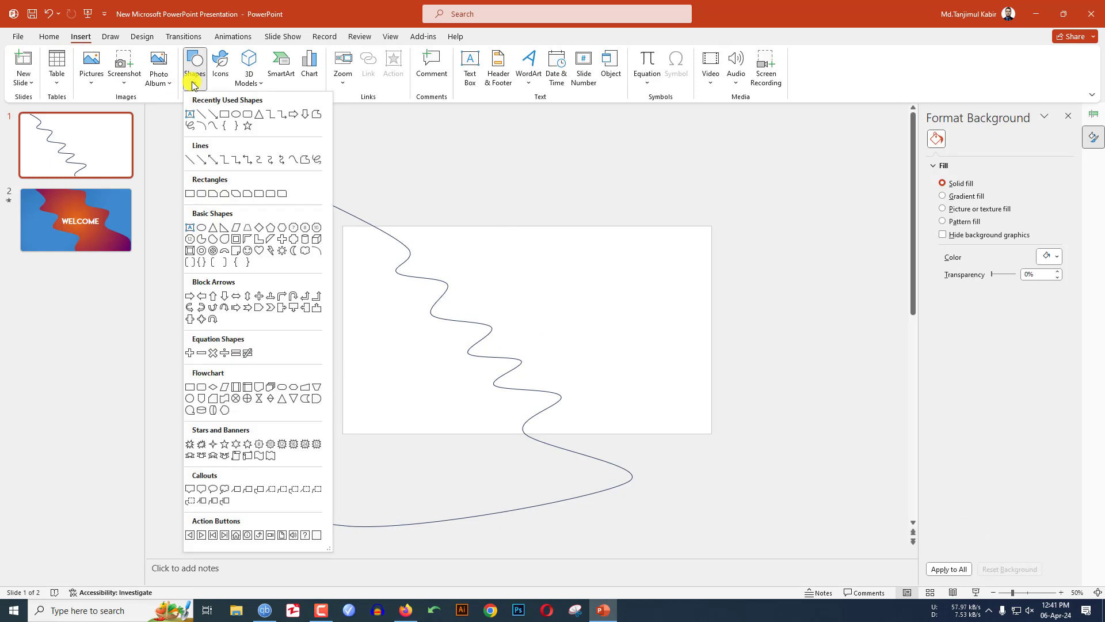
click(210, 126)
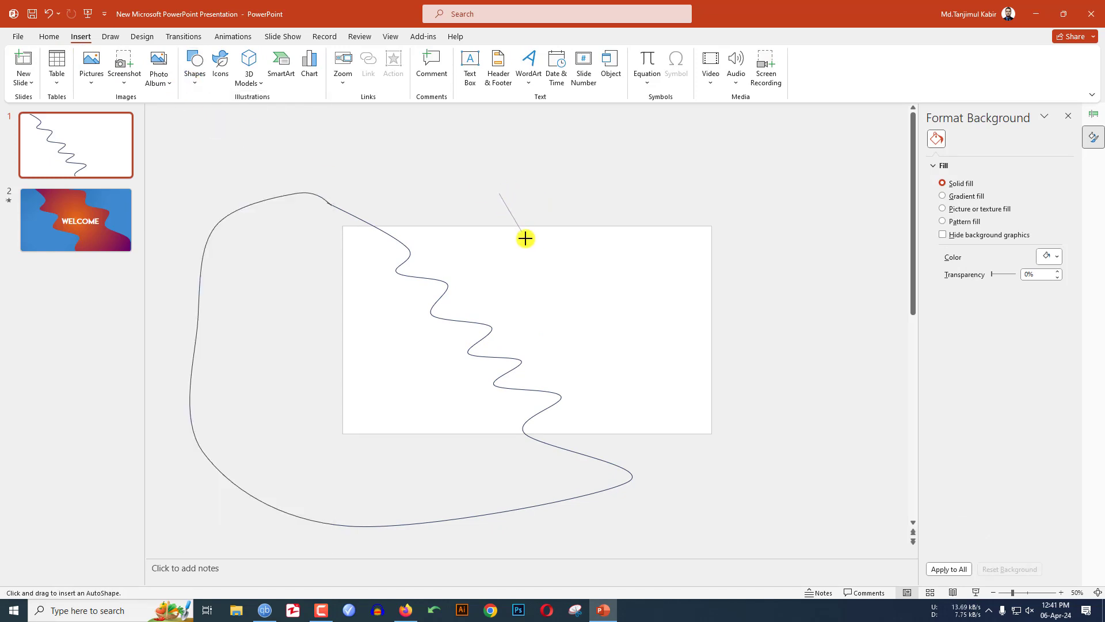
click(548, 248)
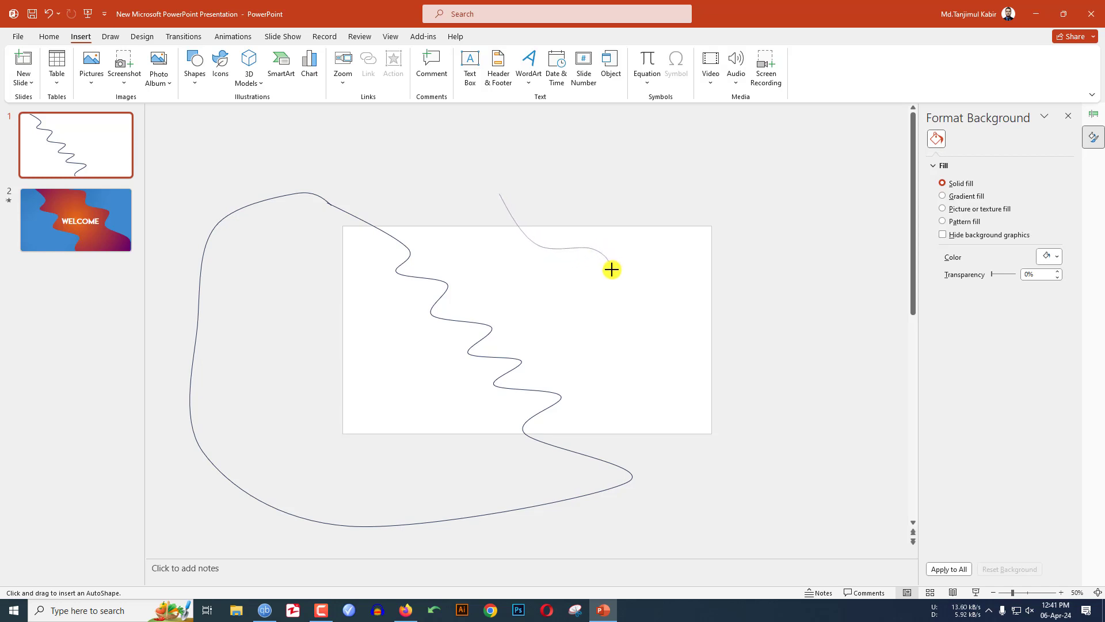
click(581, 301)
click(632, 308)
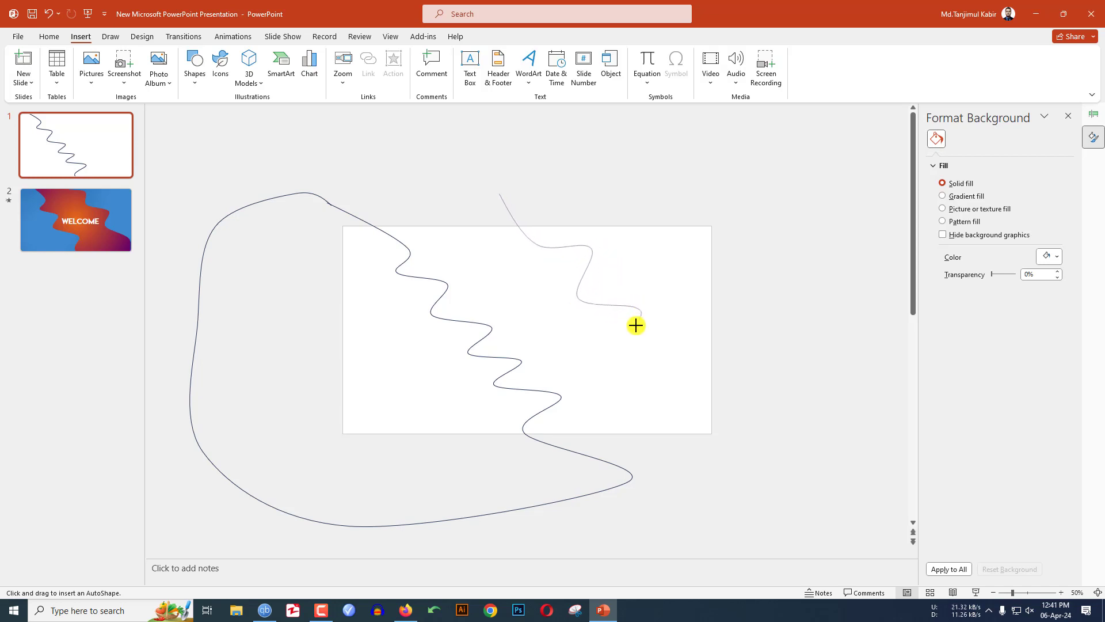
click(627, 348)
click(672, 357)
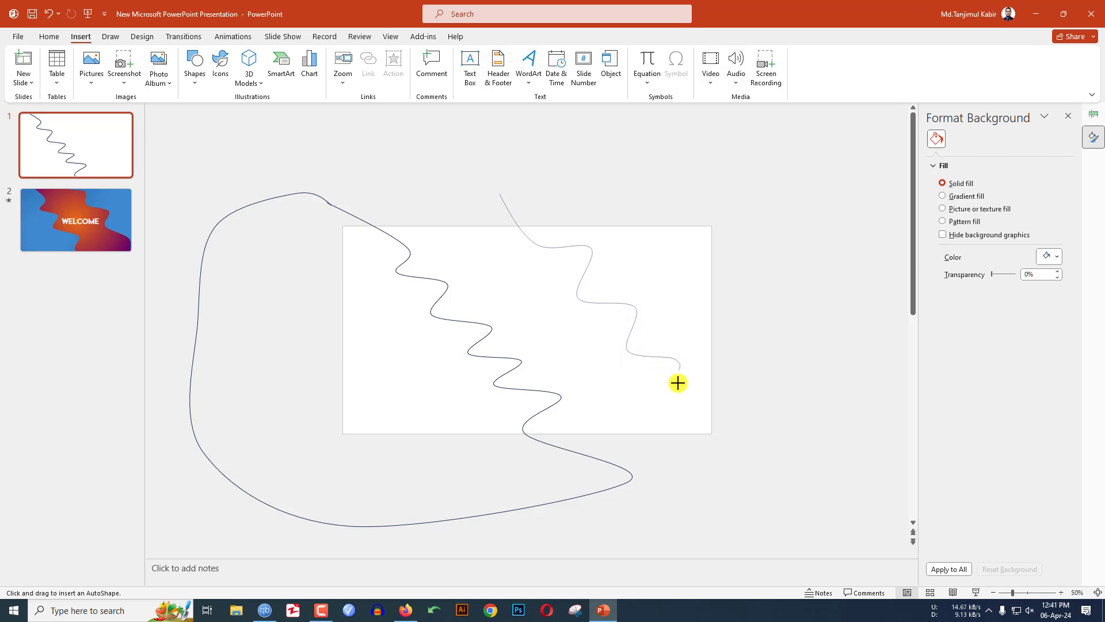
click(657, 410)
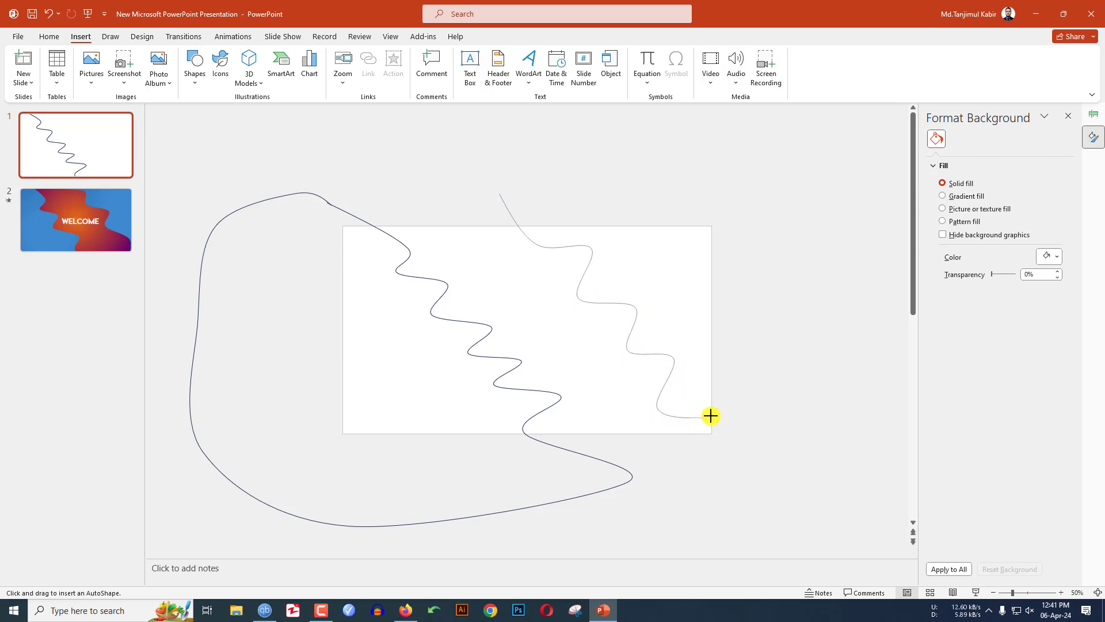
click(715, 458)
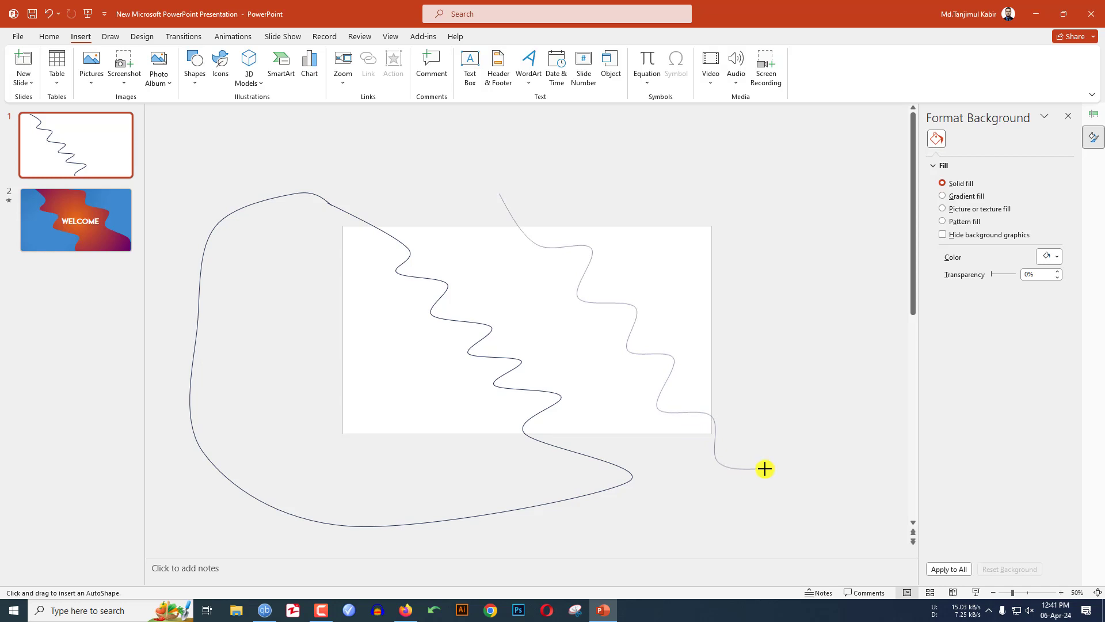
click(831, 452)
click(809, 197)
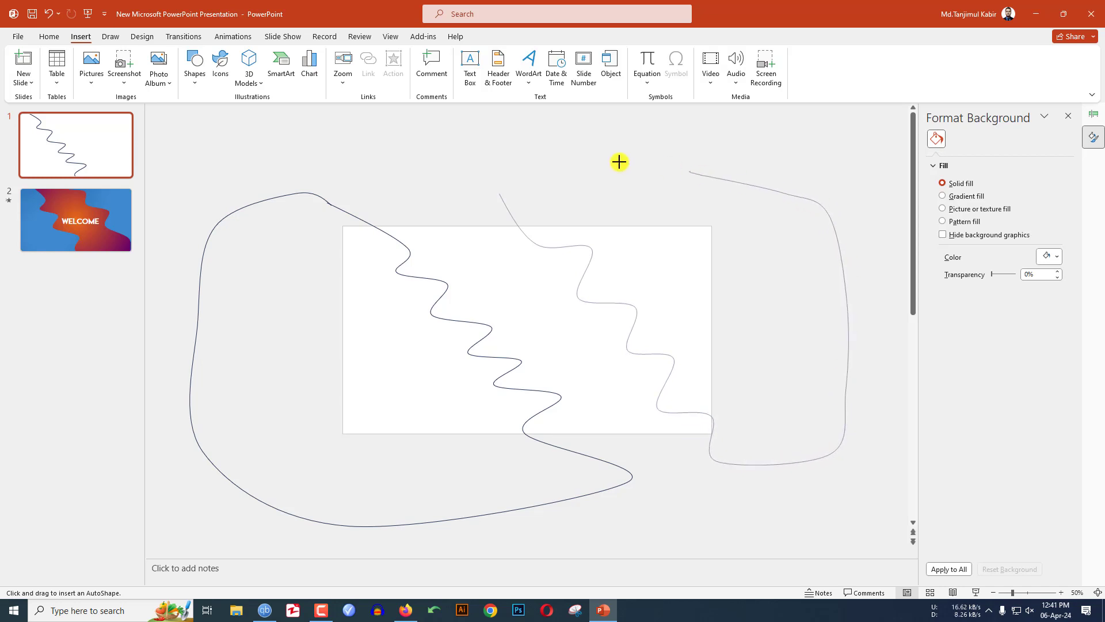
double_click(502, 193)
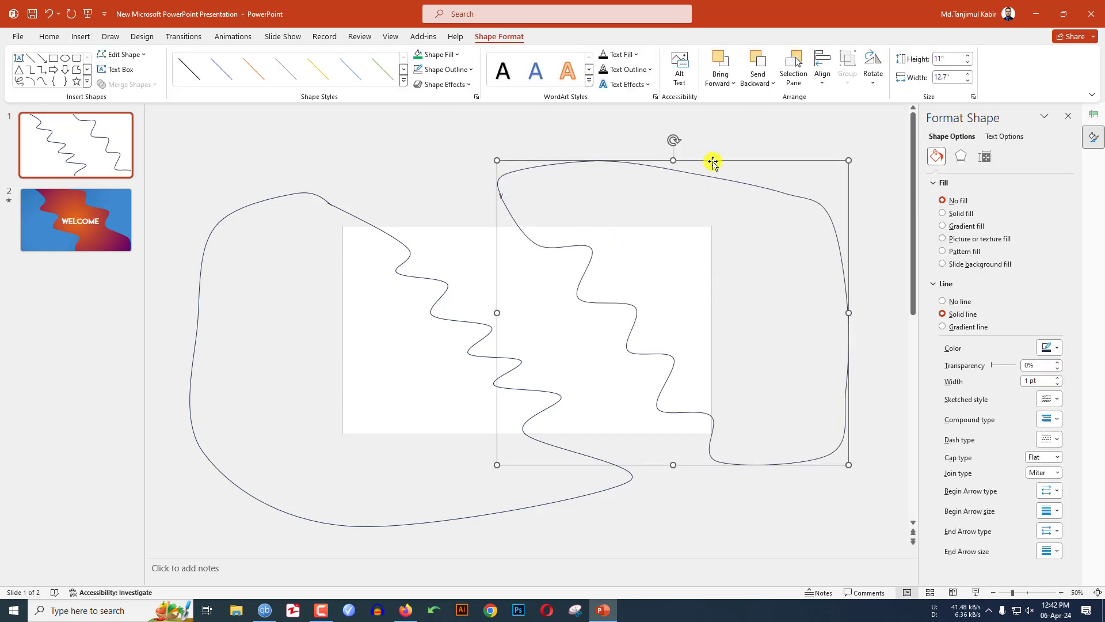
- Tilt the second curve counter-clockwise and shift it, then rotate and reposition the left curve
drag(672, 138, 657, 137)
drag(757, 178, 774, 169)
click(474, 337)
click(481, 326)
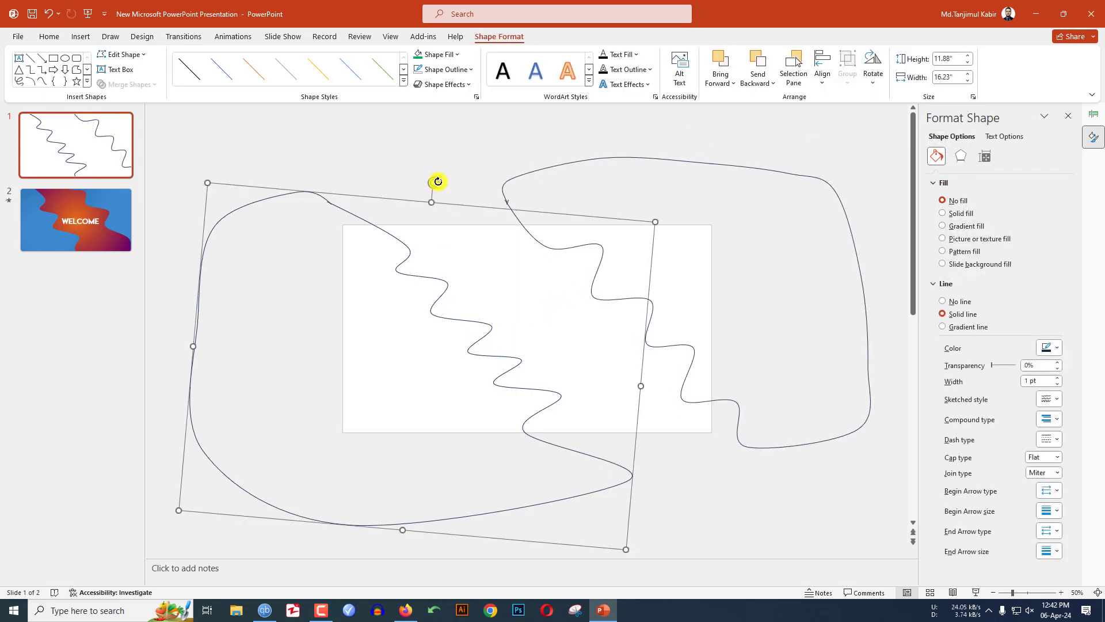
drag(435, 180, 444, 172)
mouse_move(481, 328)
mouse_down()
mouse_move(464, 328)
mouse_move(476, 328)
mouse_up()
- Select both curves, set their outline to No Outline and fill them solid light blue
key(ctrl+a)
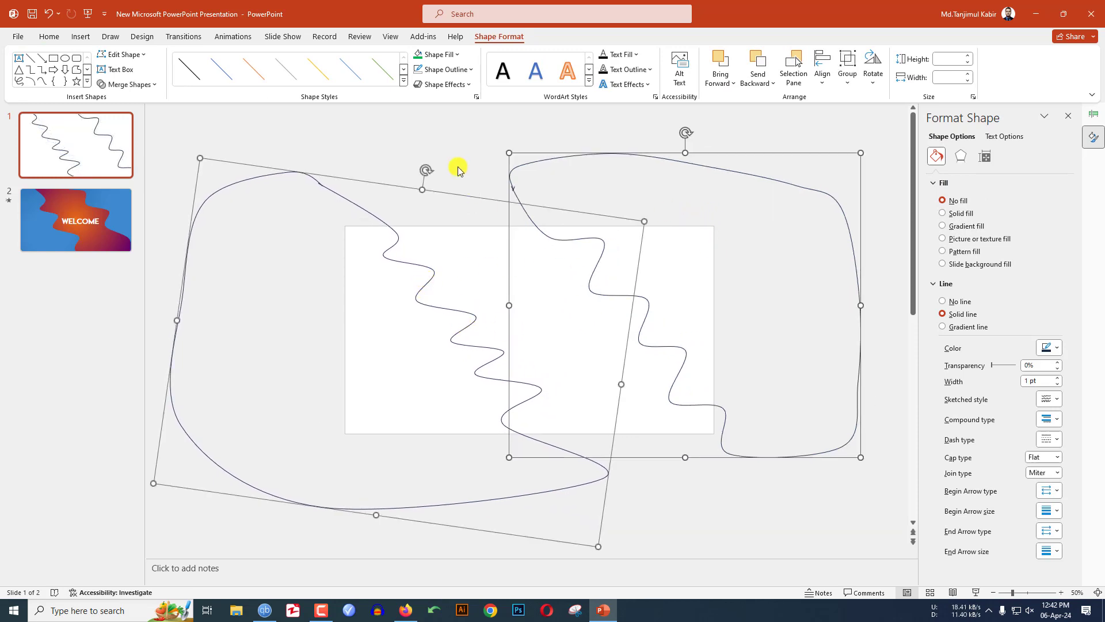
click(454, 69)
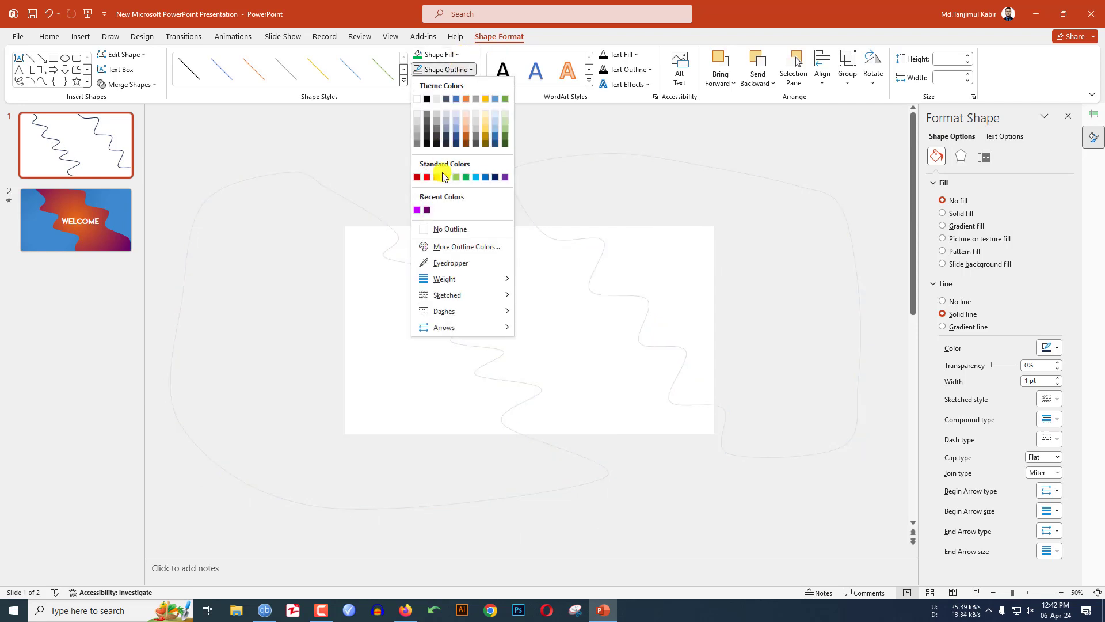
click(449, 230)
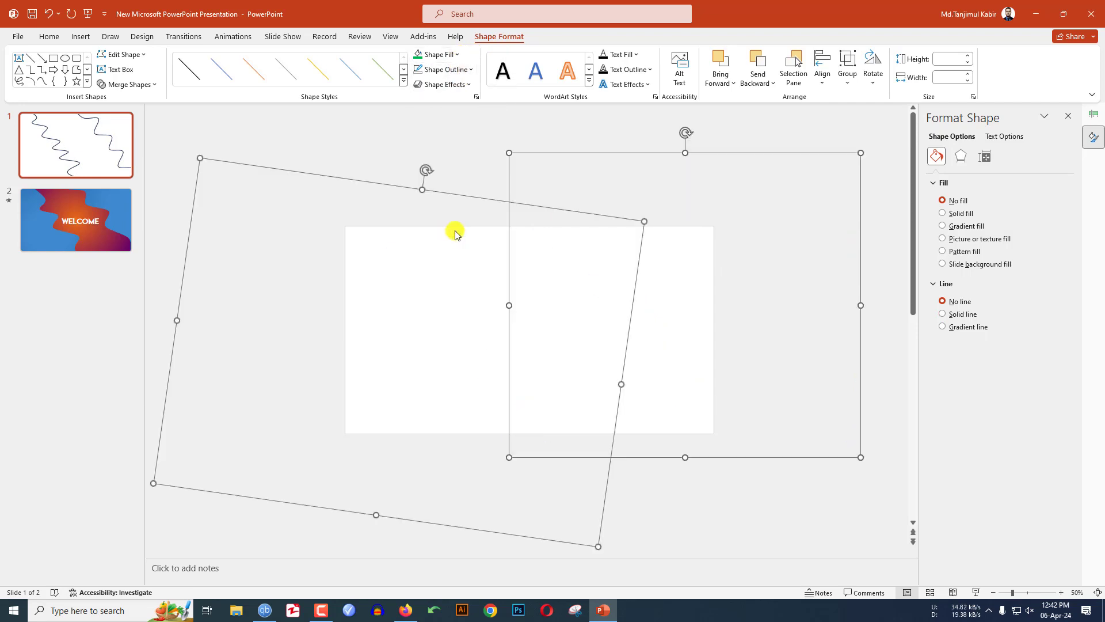
click(459, 55)
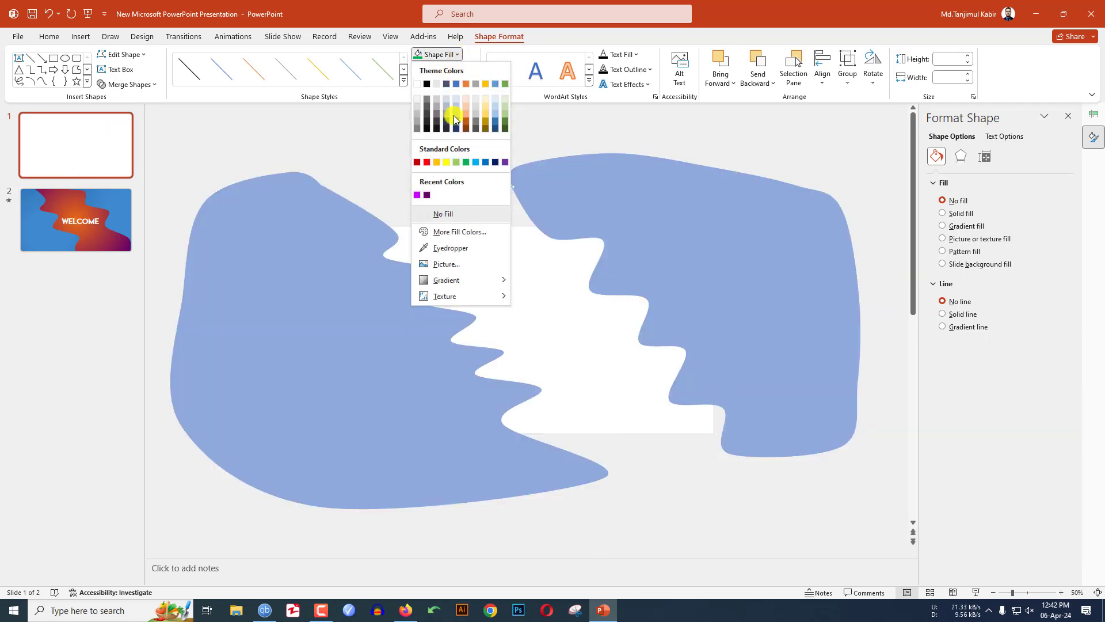
click(452, 118)
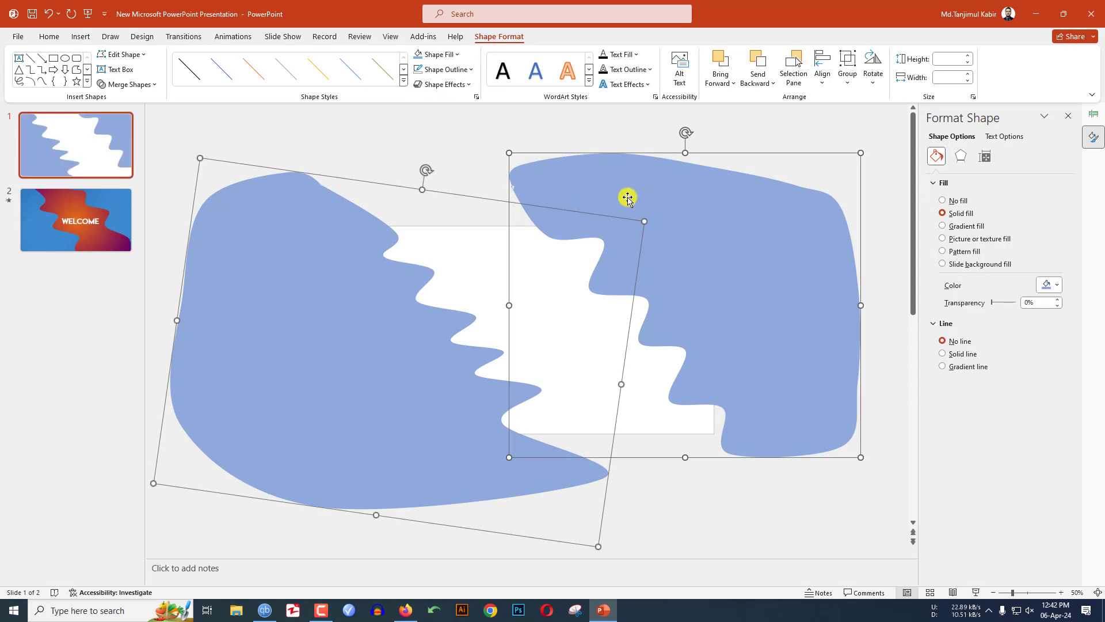
- Apply the Radial Gradient - Accent 1 preset fill to both wave shapes
right_click(607, 182)
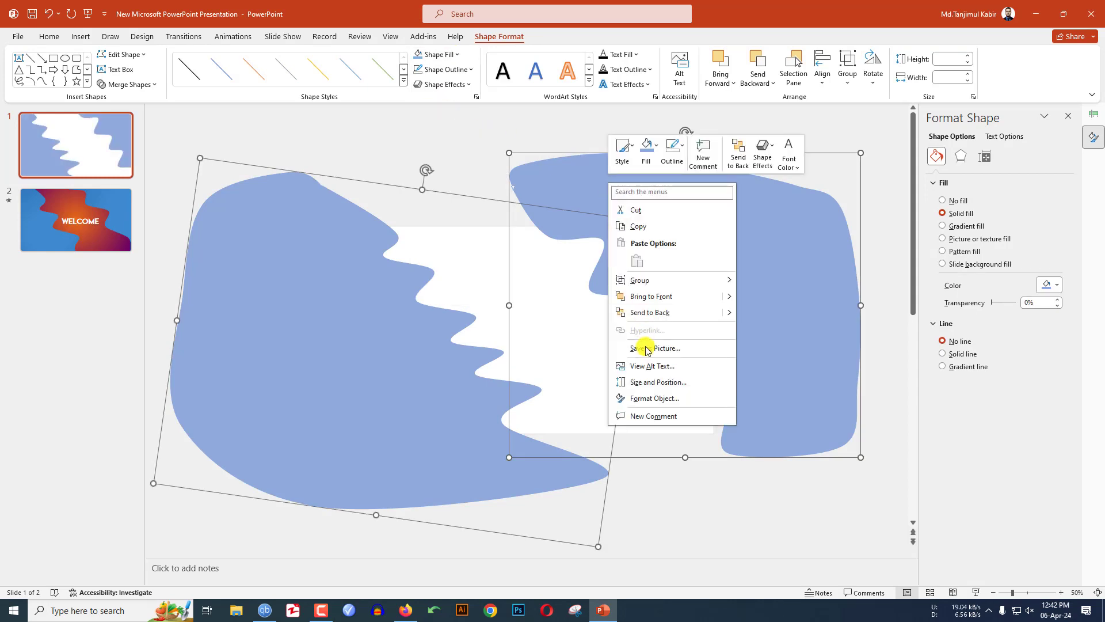
click(651, 398)
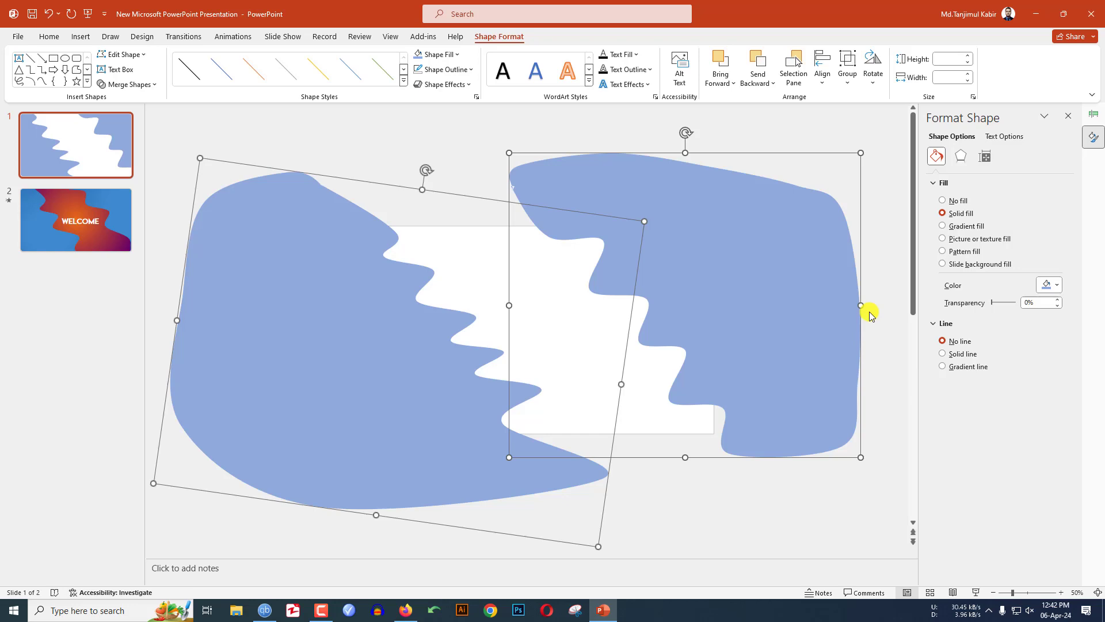
click(944, 227)
click(1058, 284)
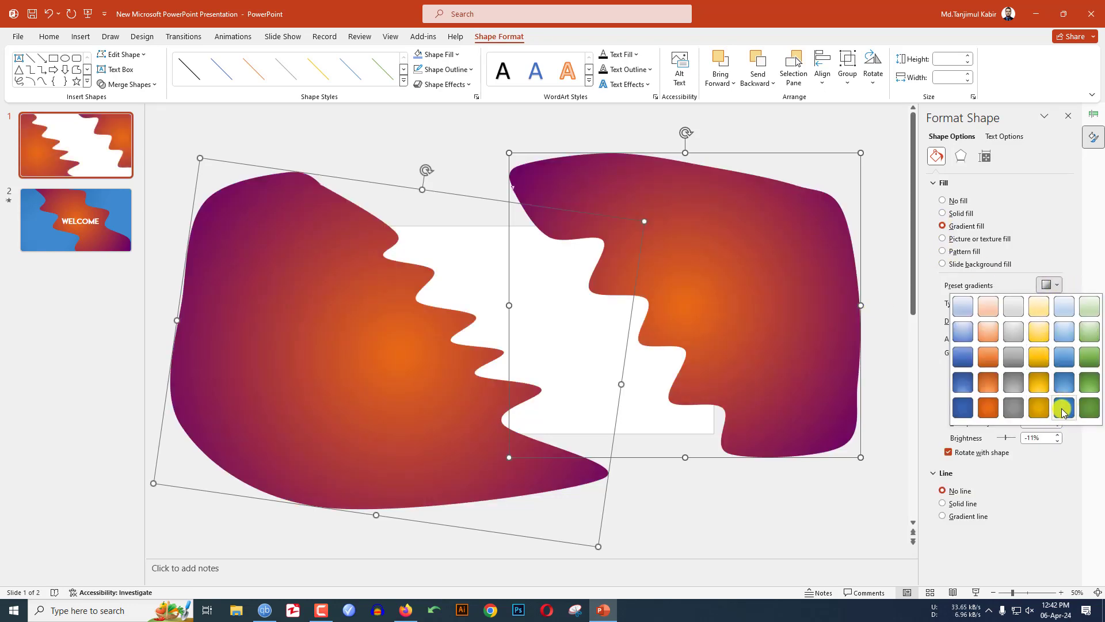
click(962, 406)
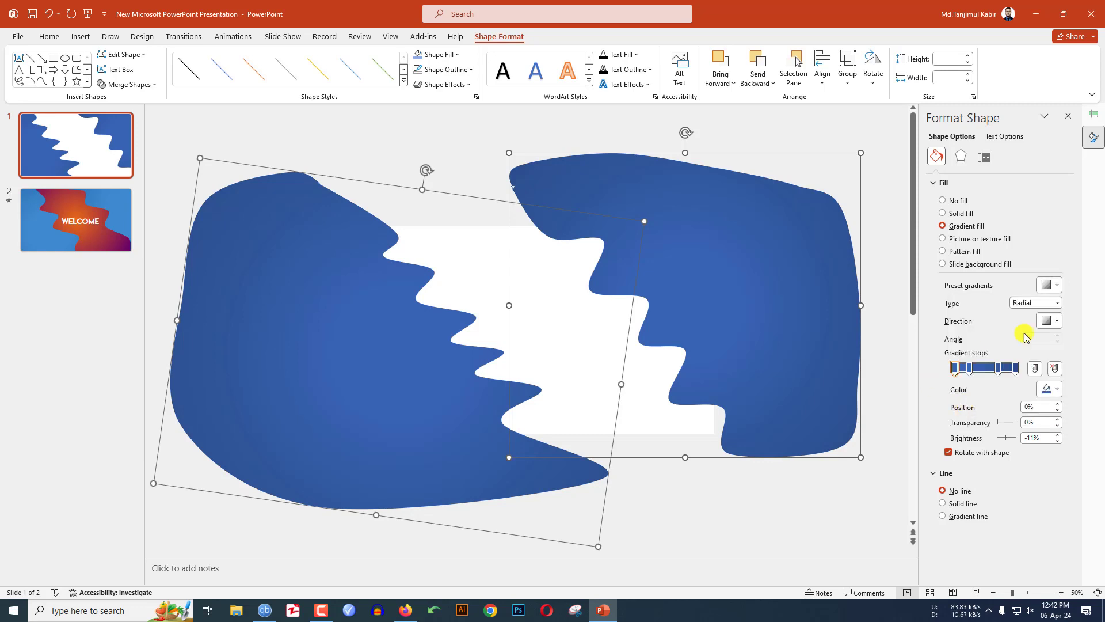
click(790, 111)
click(400, 334)
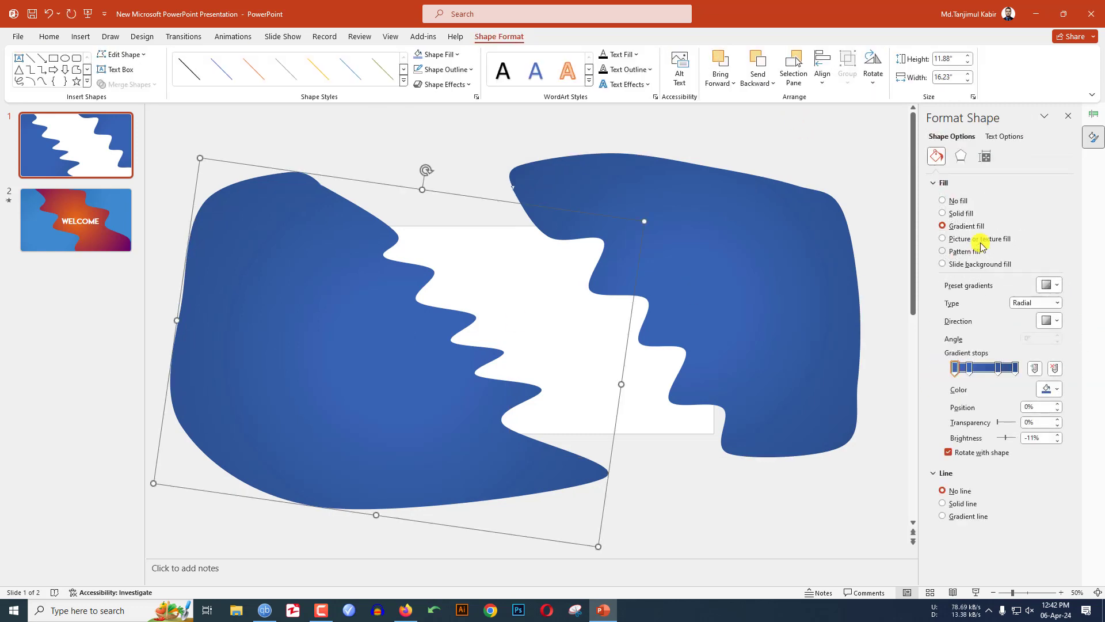
- Give the left shape an Offset: Top Right shadow with 10 pt distance
click(960, 157)
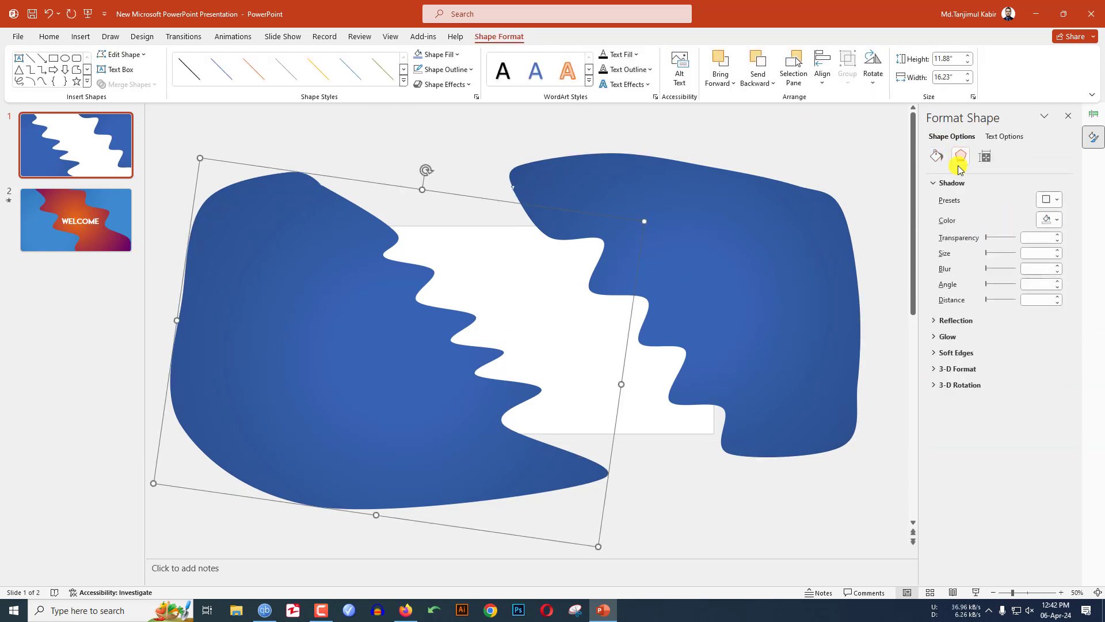
click(1049, 200)
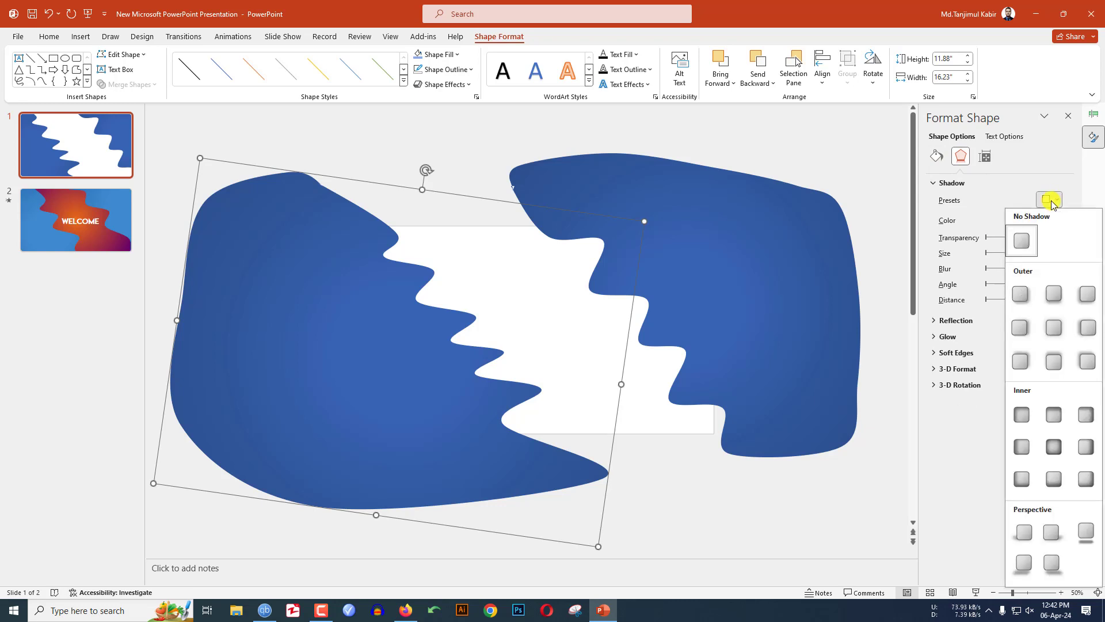
click(1020, 361)
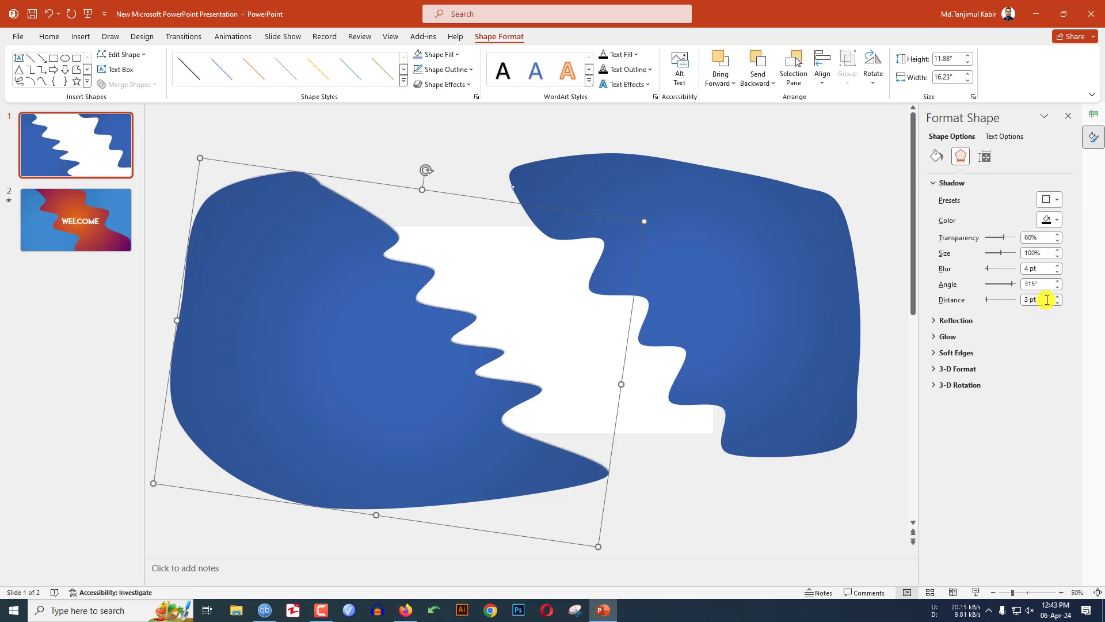
drag(1047, 300, 981, 304)
text(10)
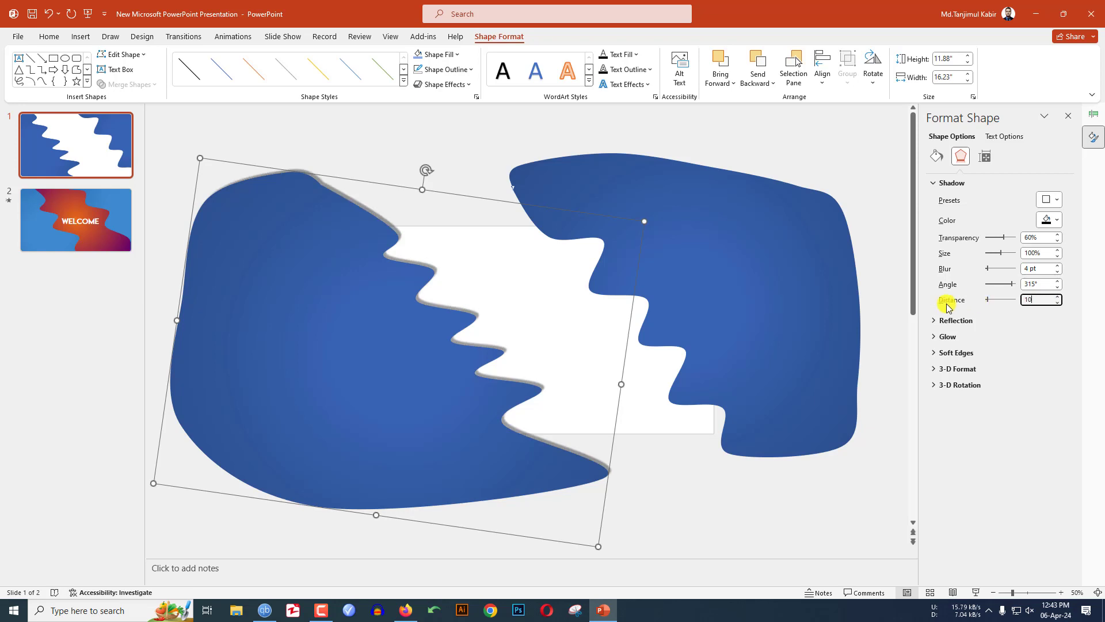
- Give the right shape an Offset: Top Left shadow with 10 pt distance
click(893, 269)
click(811, 271)
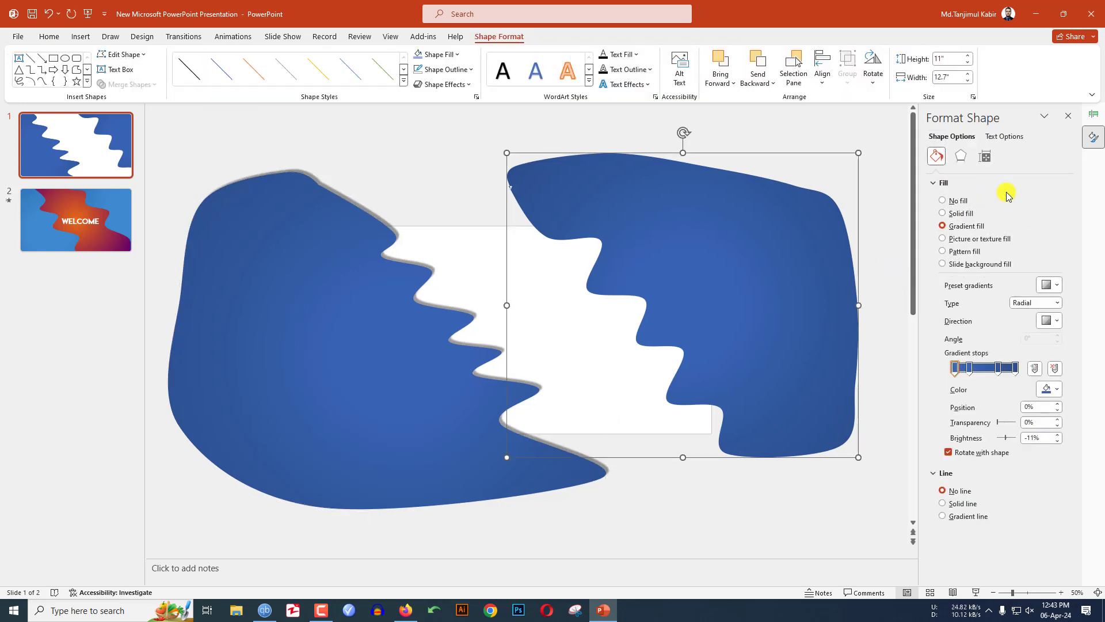
click(961, 156)
click(1049, 200)
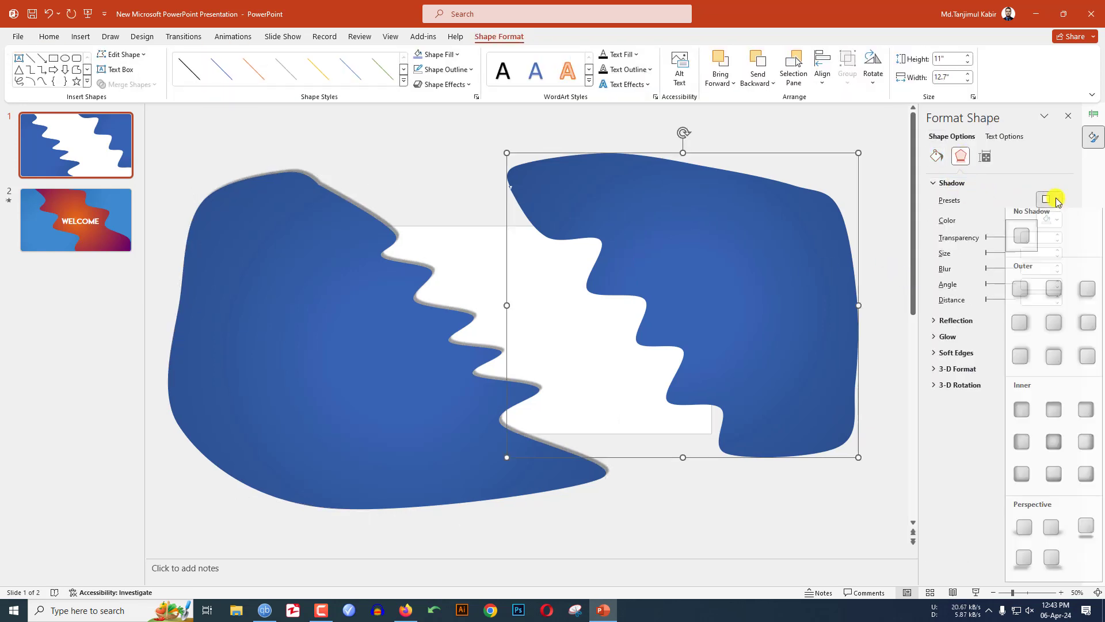
click(1082, 365)
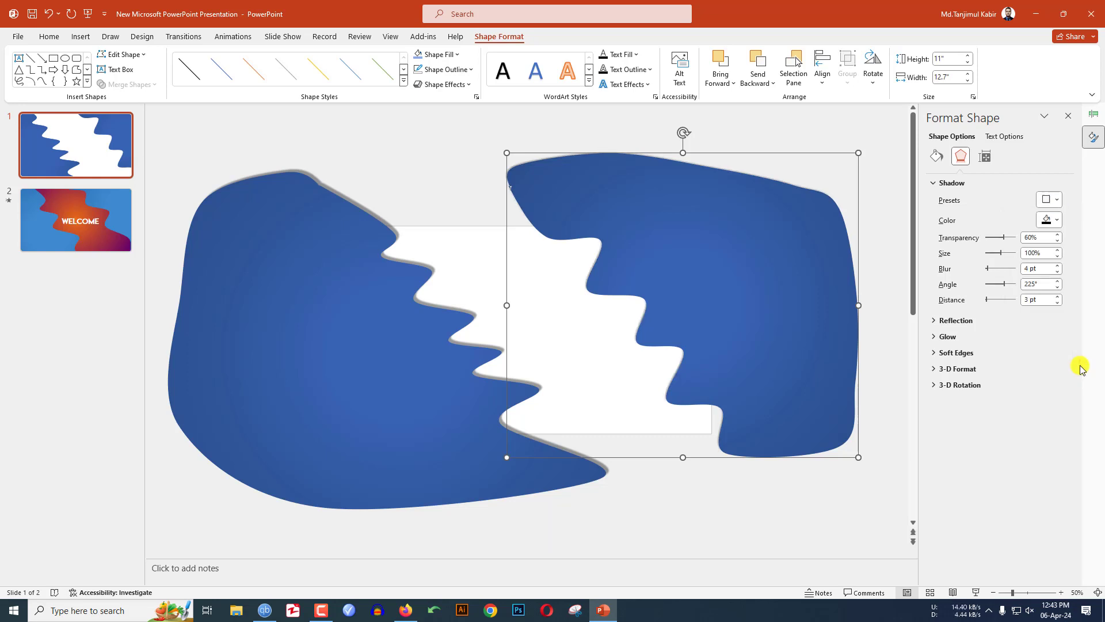
click(1045, 304)
text(10)
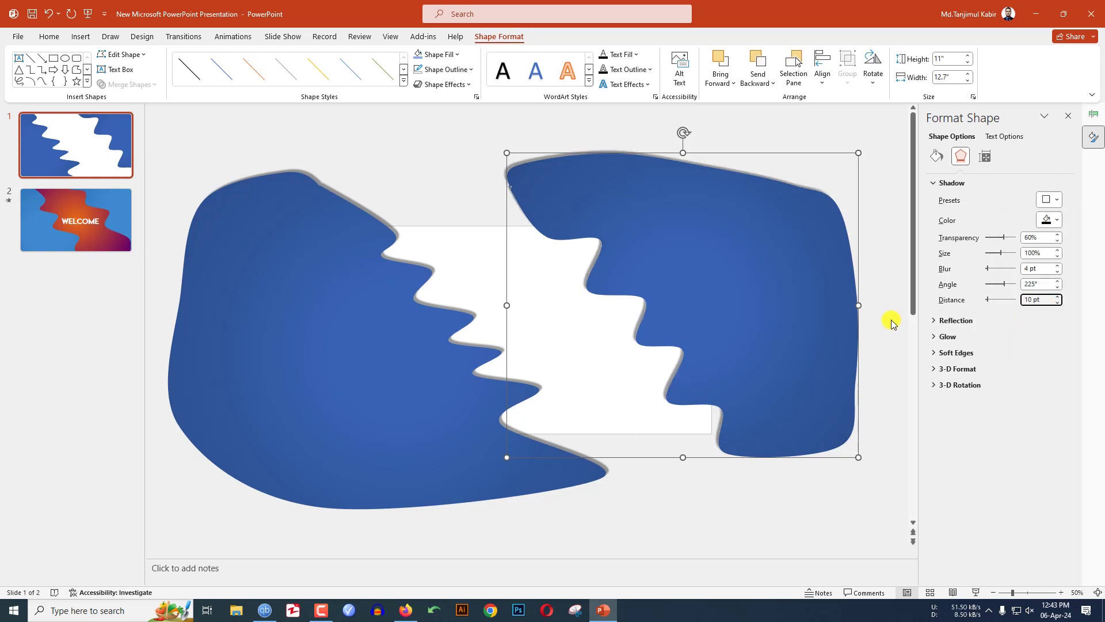
click(892, 324)
click(142, 36)
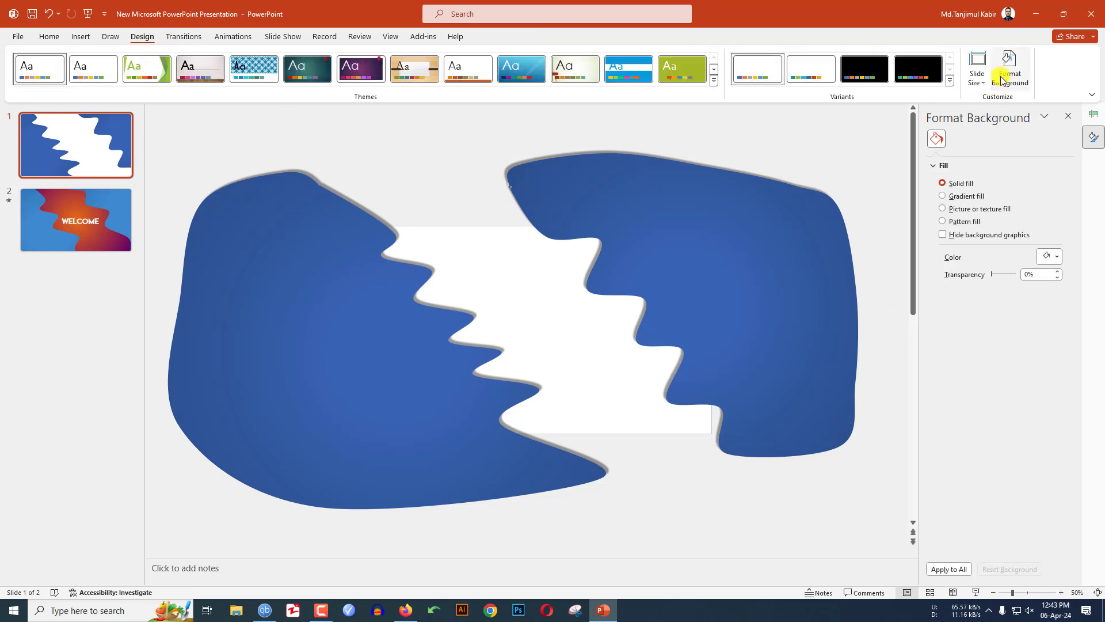
- Apply the orange radial gradient preset to the background and remove the 23% stop
click(944, 196)
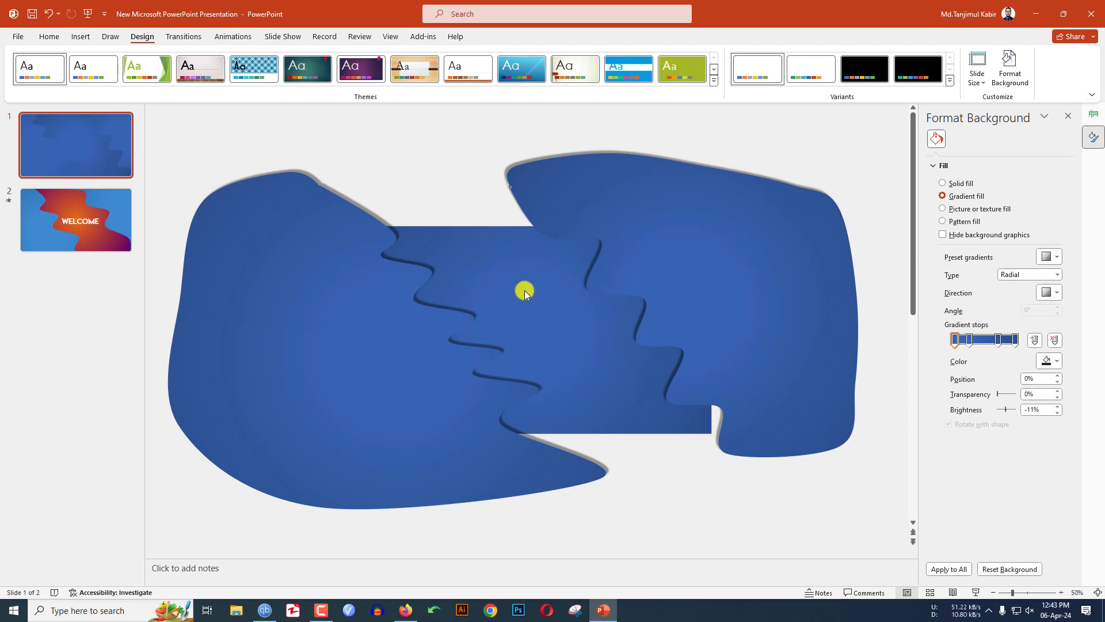
click(1049, 256)
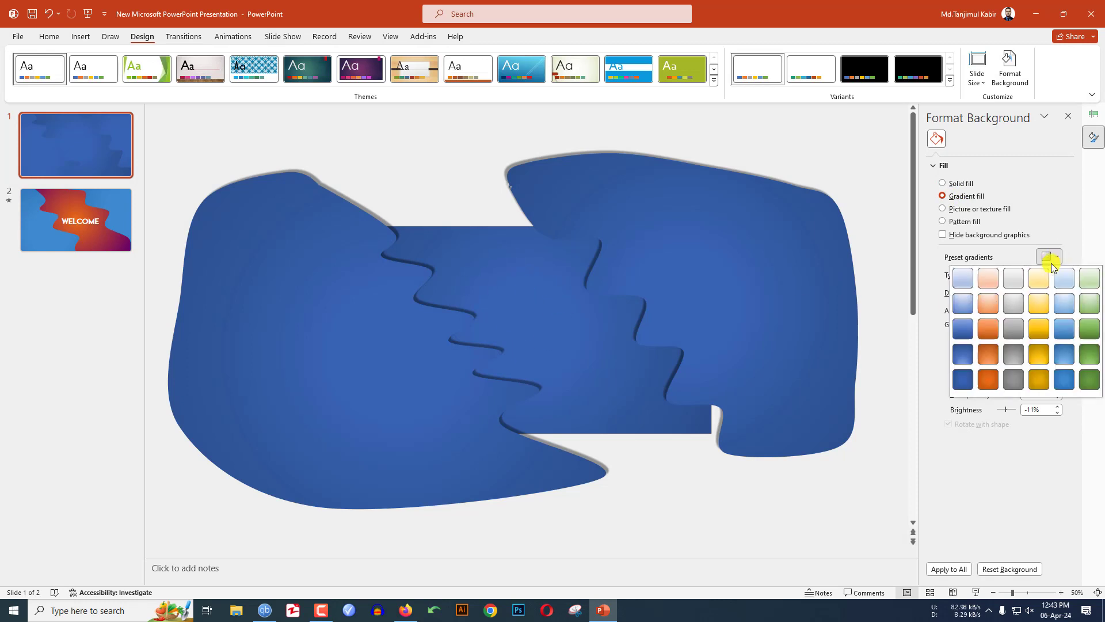
click(988, 382)
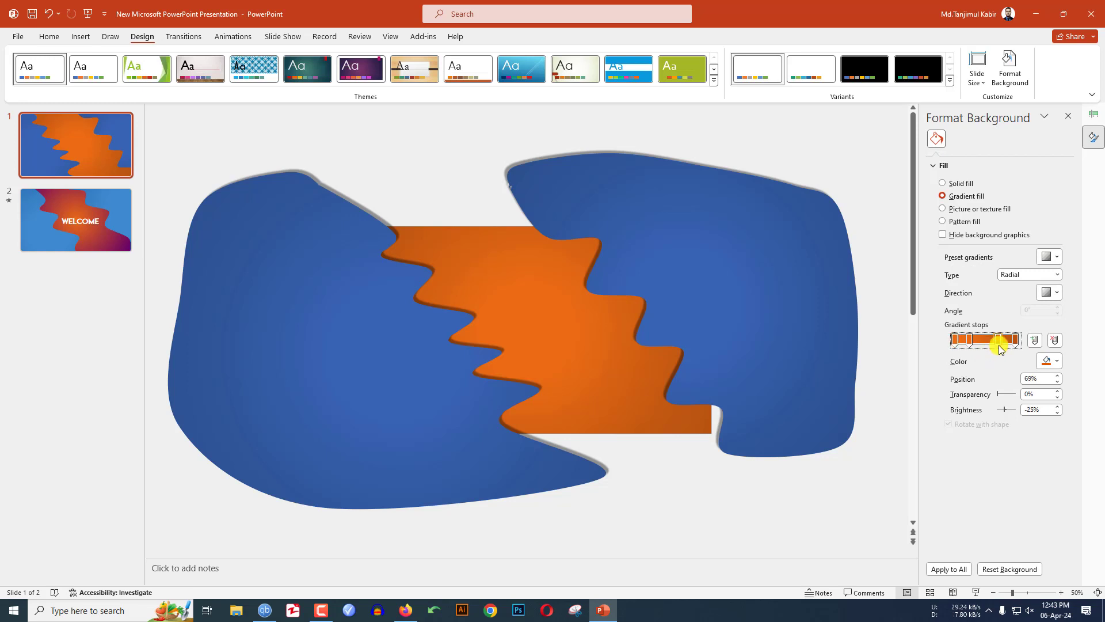
click(970, 341)
drag(971, 341, 1000, 351)
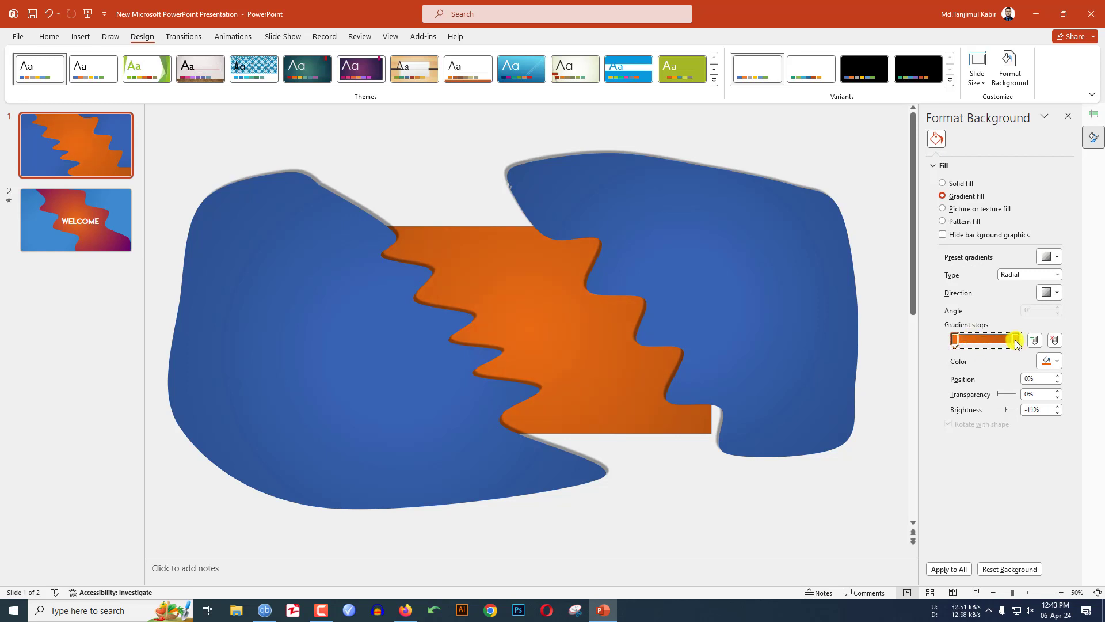
- Set the end gradient stop colour to dark purple from the standard palette
click(1057, 361)
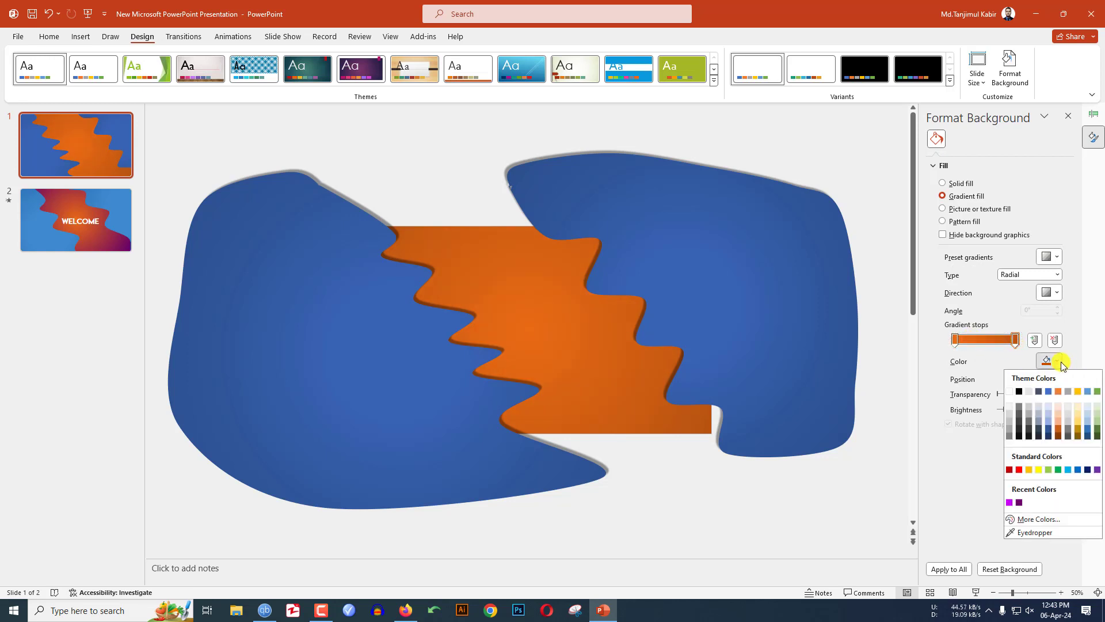
click(1038, 520)
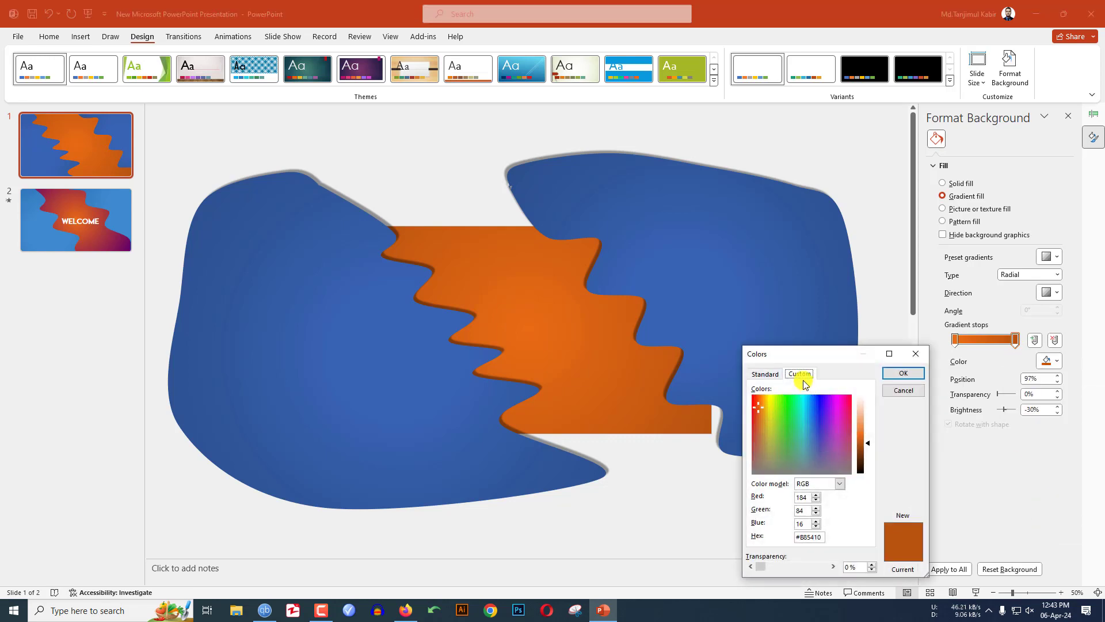
click(765, 374)
click(849, 451)
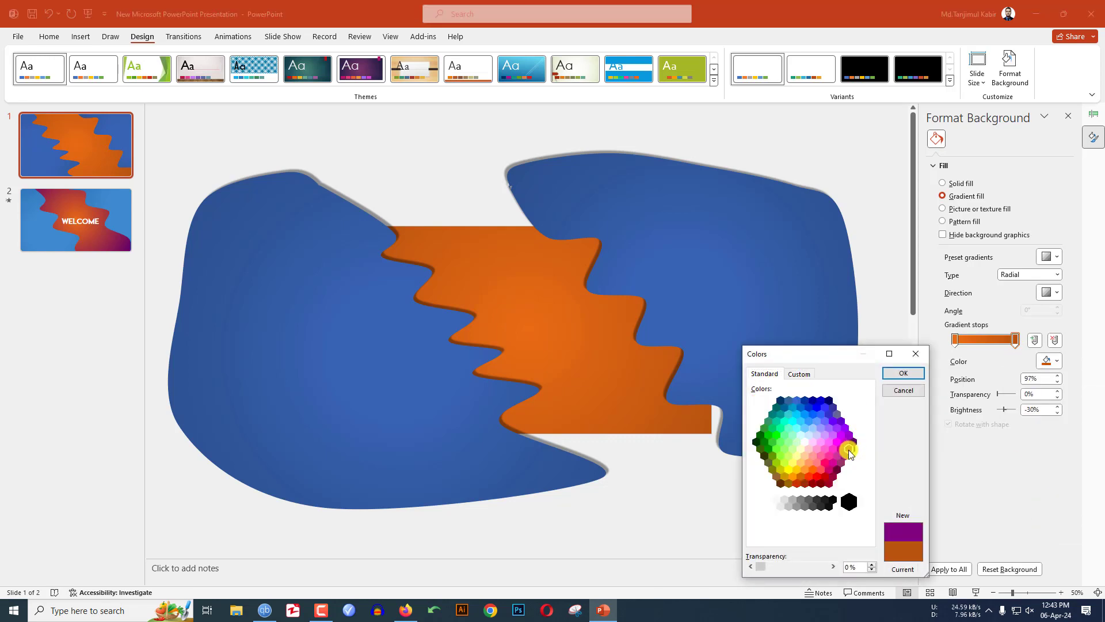
click(855, 448)
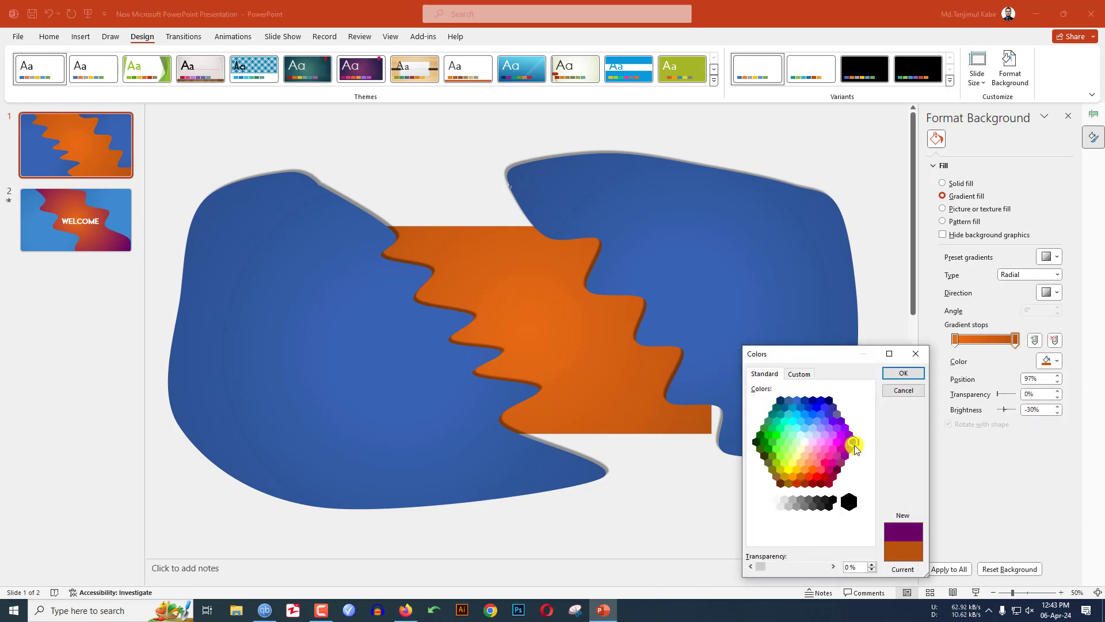
click(887, 374)
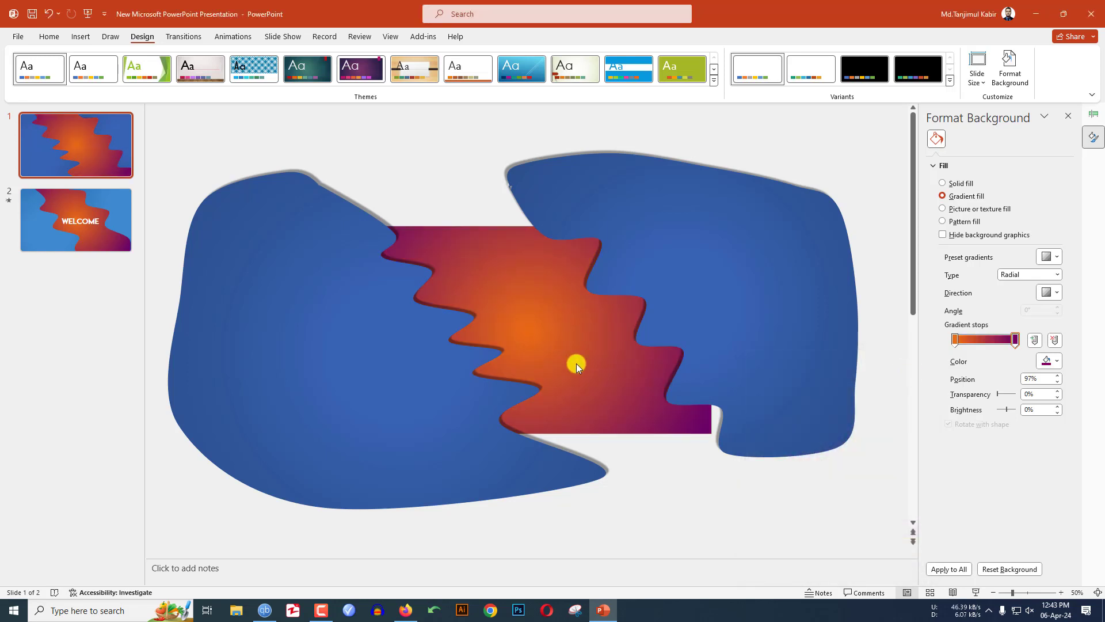
- Nudge the right blue blob slightly left and down
click(765, 353)
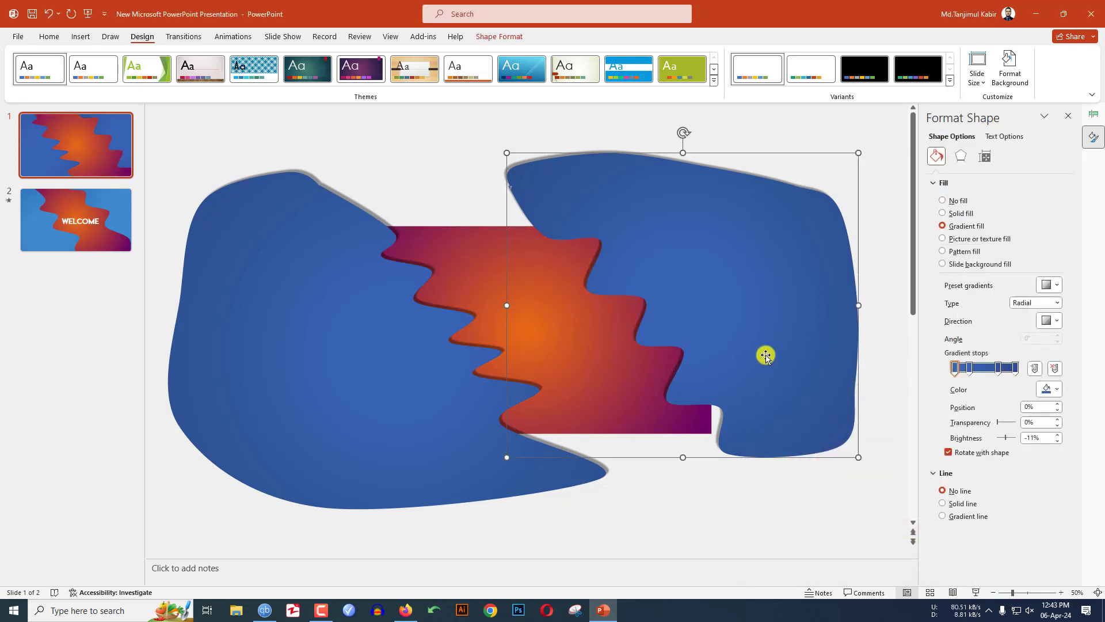
drag(765, 353, 758, 360)
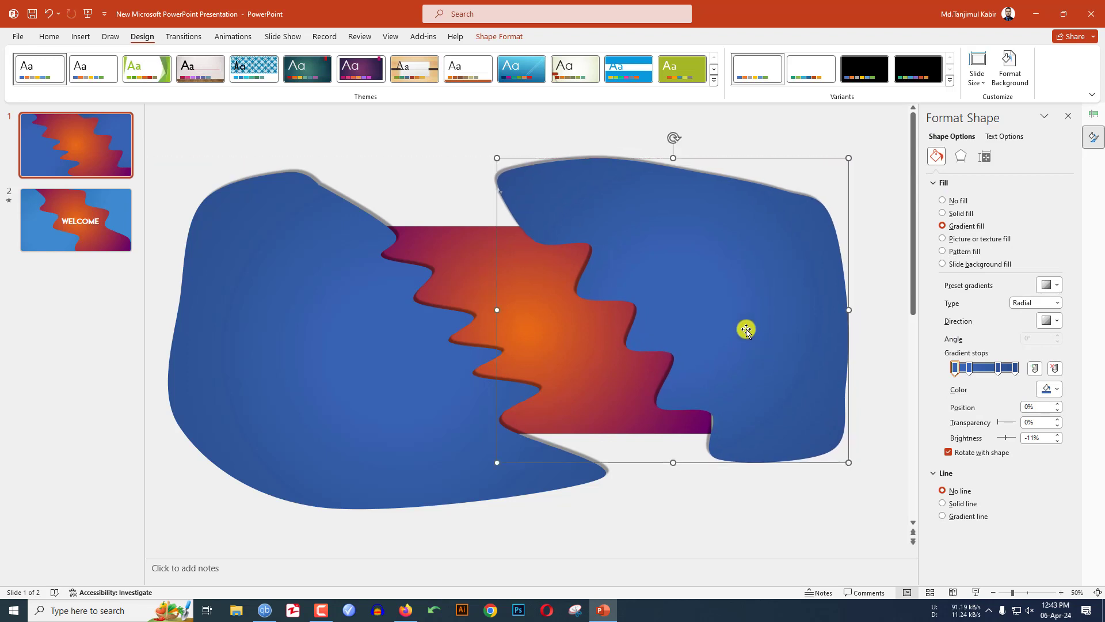
click(685, 501)
- Add a text box reading WELCOME in the centre of the orange band
click(82, 36)
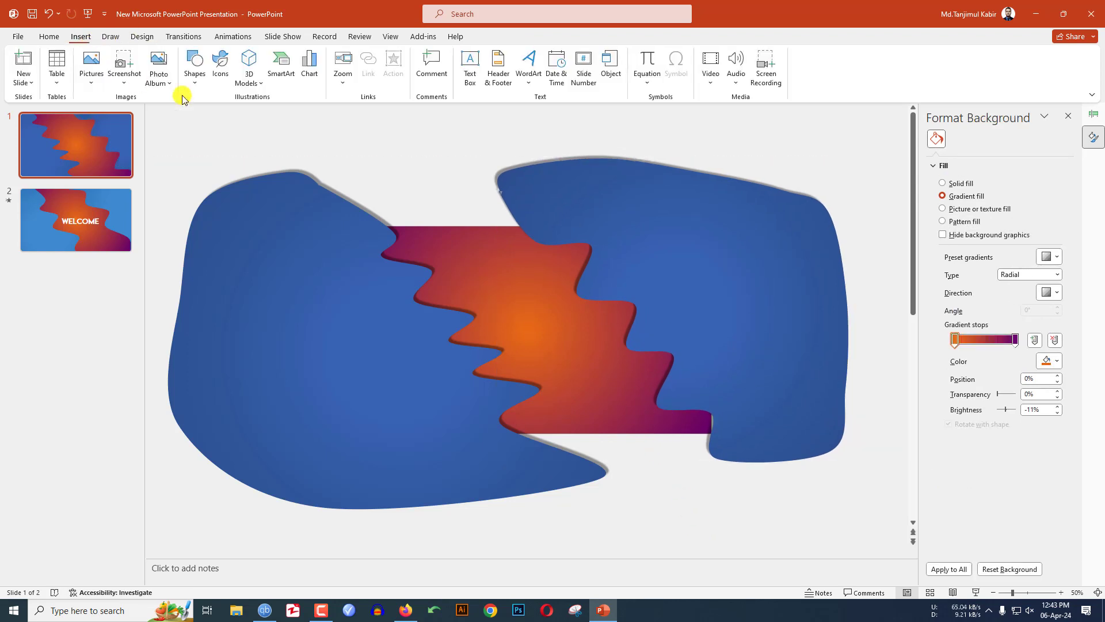
click(195, 69)
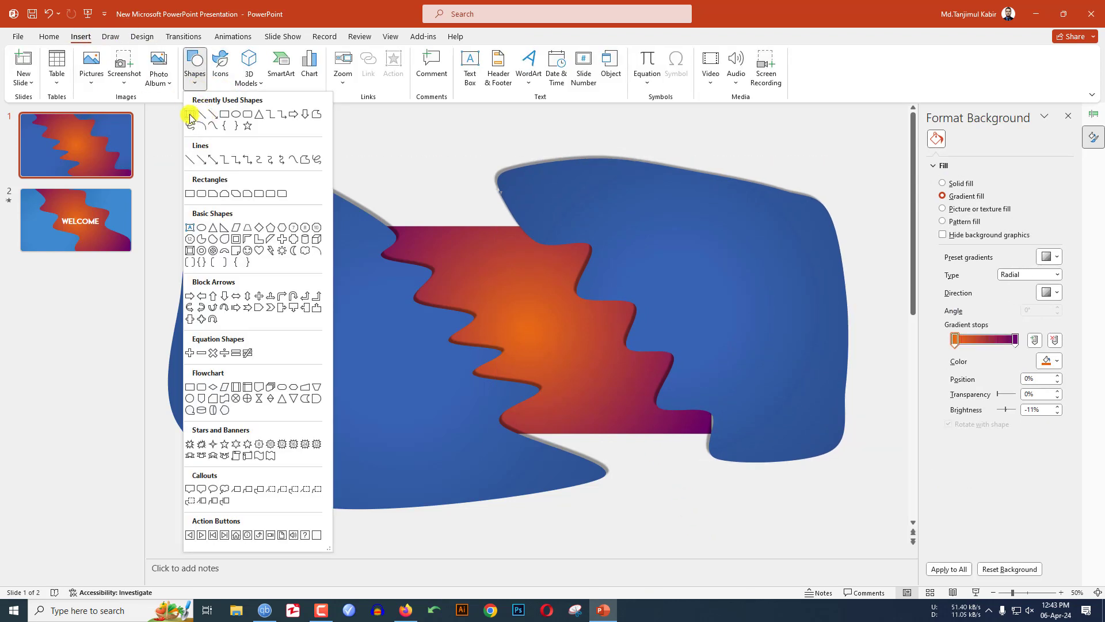
click(192, 115)
drag(497, 311, 622, 359)
text(WELCOM)
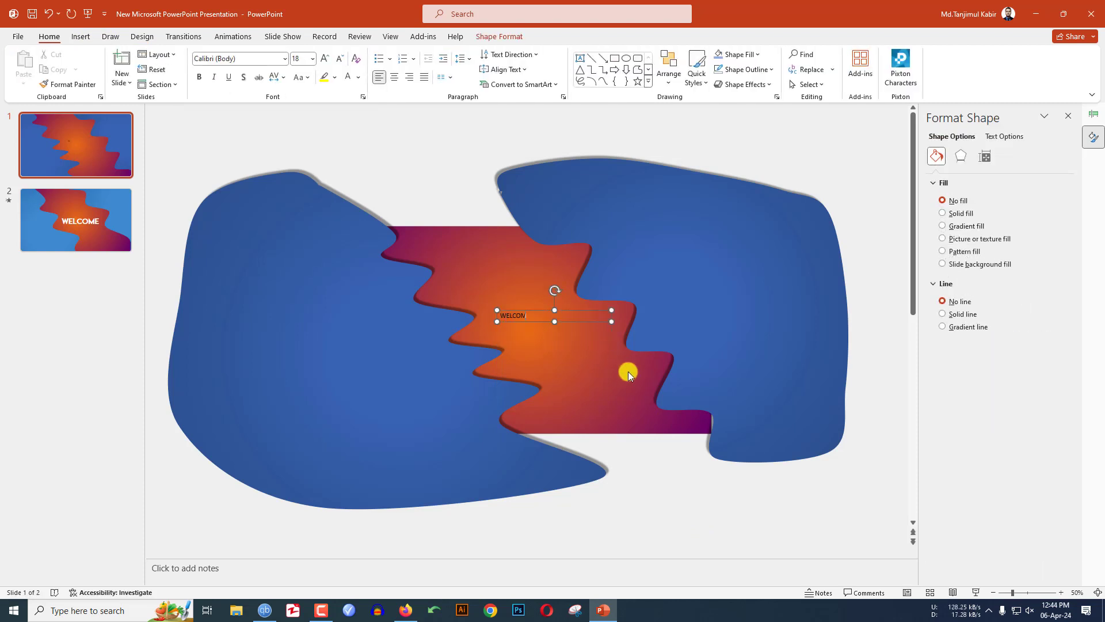
text(E)
- Format WELCOME as bold white Lemon Milk at 66 pt
key(ctrl+a)
click(258, 60)
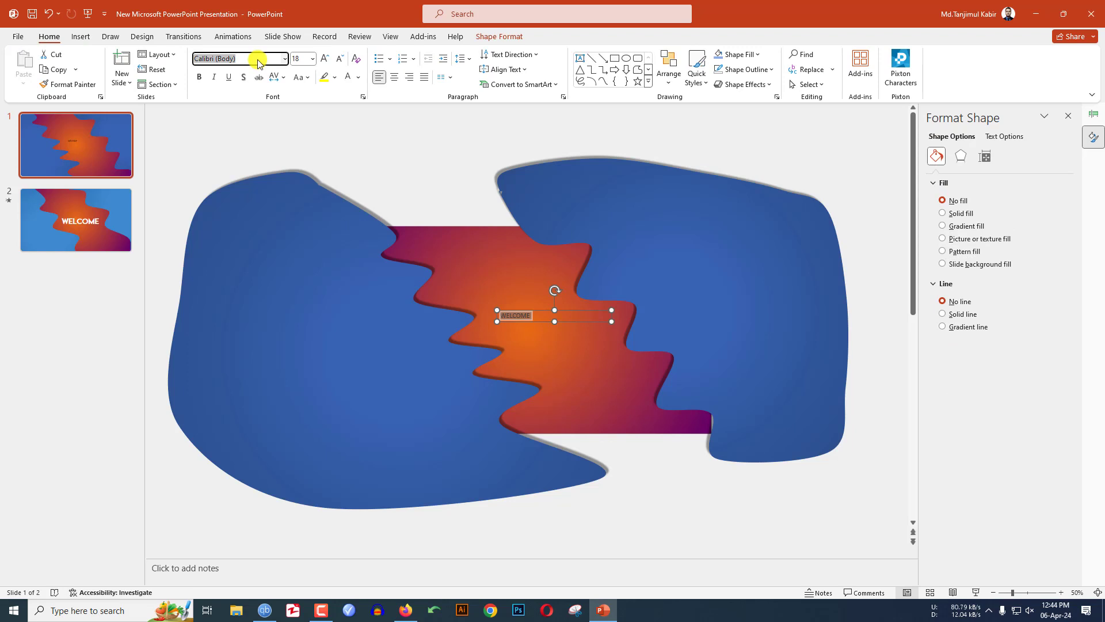
text(LEMON MILK)
key(Return)
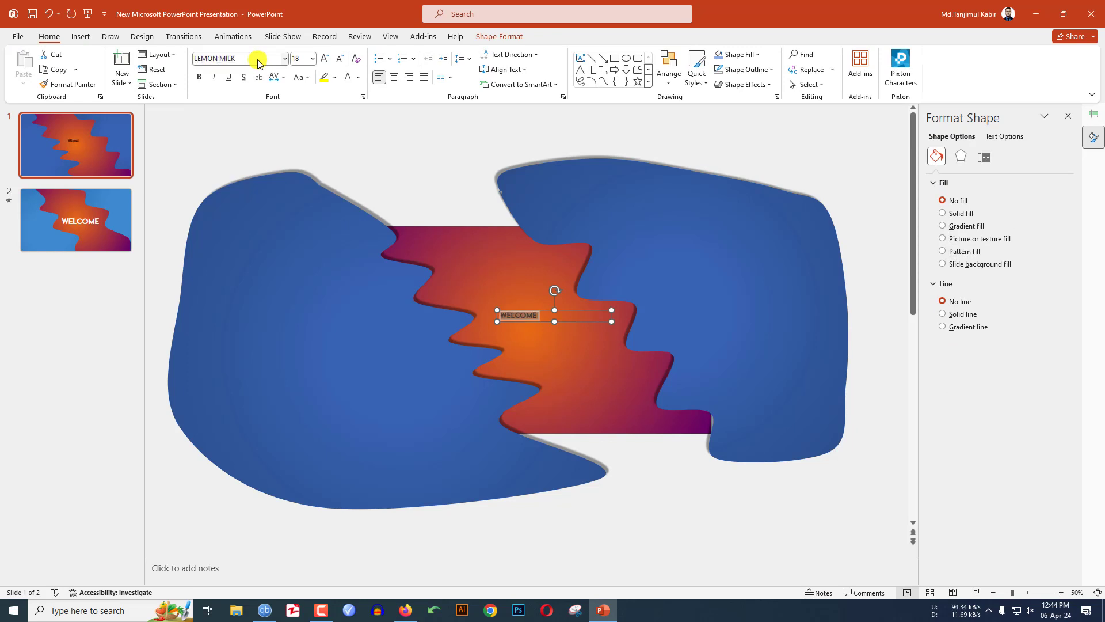
click(199, 77)
click(358, 78)
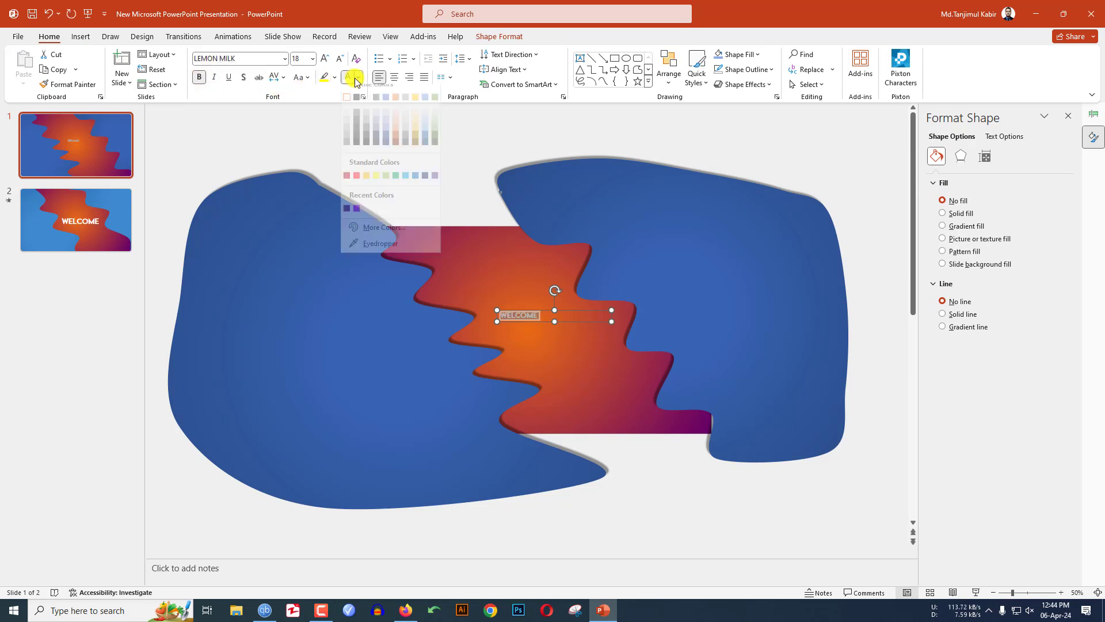
click(349, 109)
click(325, 58)
click(325, 58)
click(325, 58)
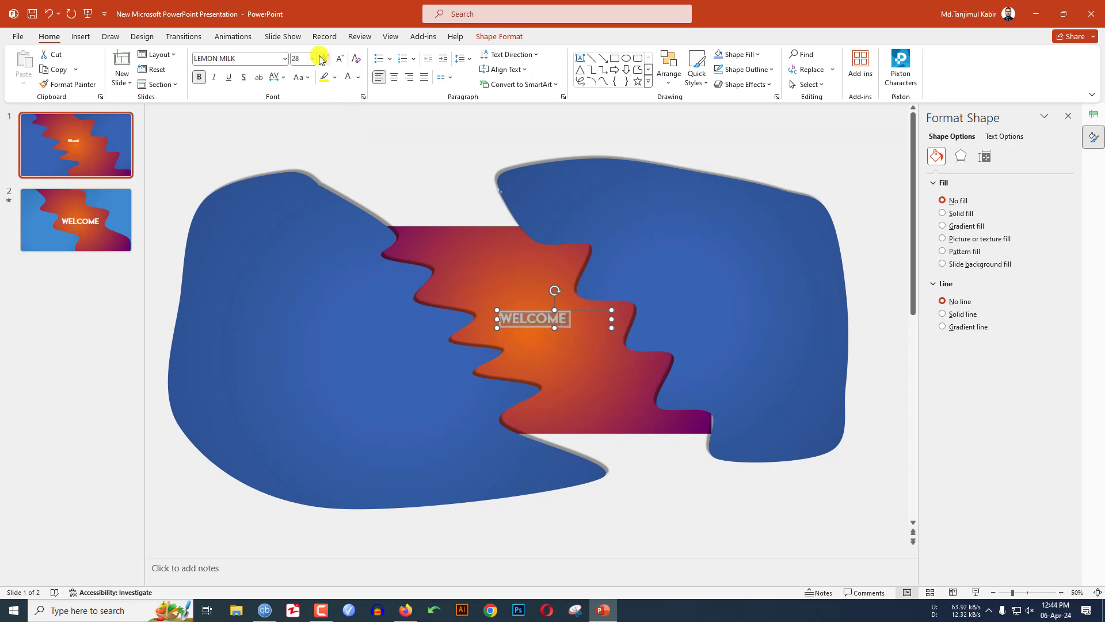
click(325, 58)
click(324, 58)
click(325, 58)
click(325, 59)
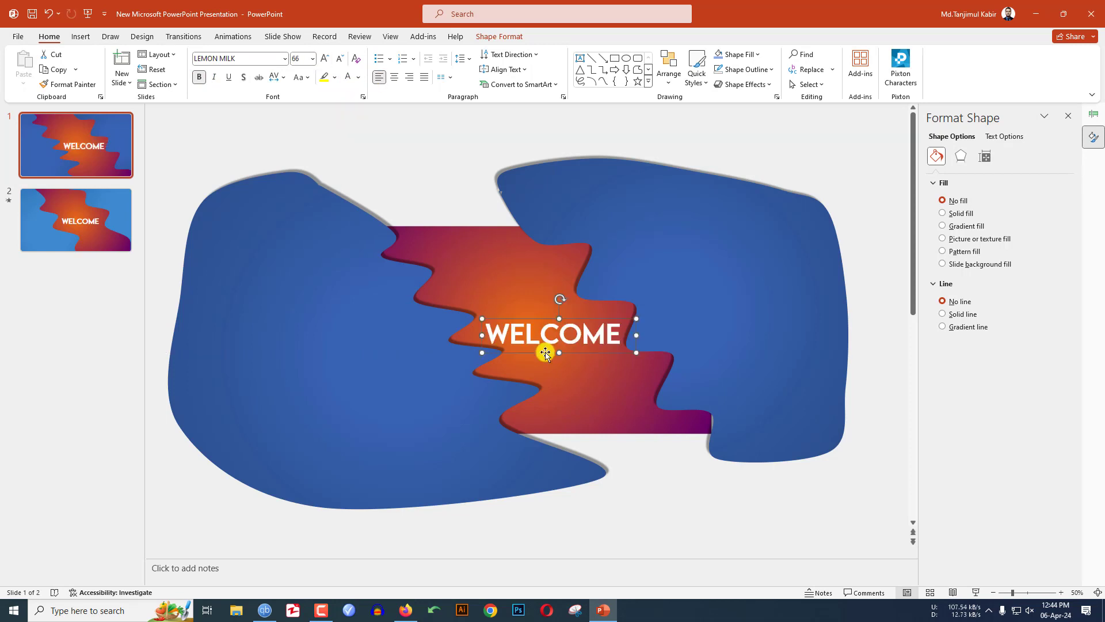
- Add a text shadow to the WELCOME text
right_click(545, 353)
key(Escape)
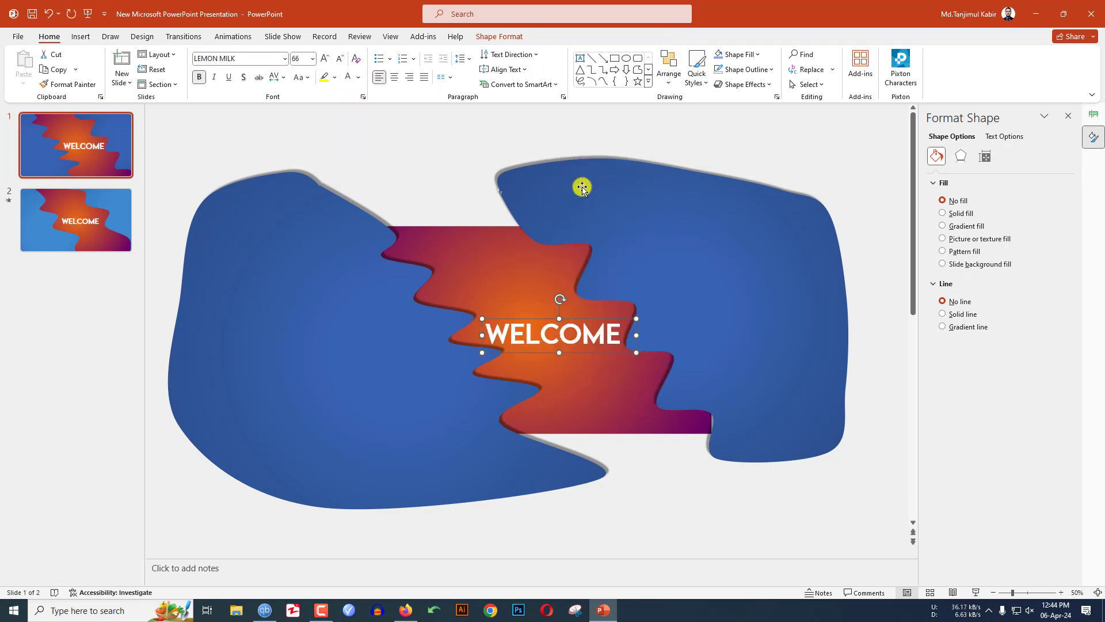
key(ctrl+a)
click(244, 78)
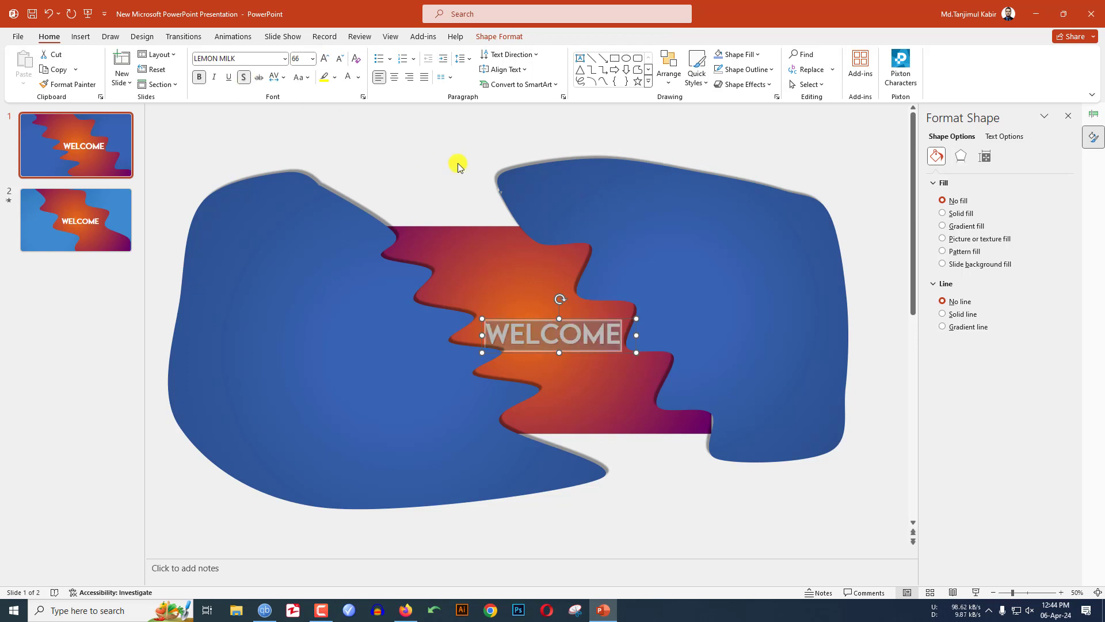
click(449, 166)
click(562, 332)
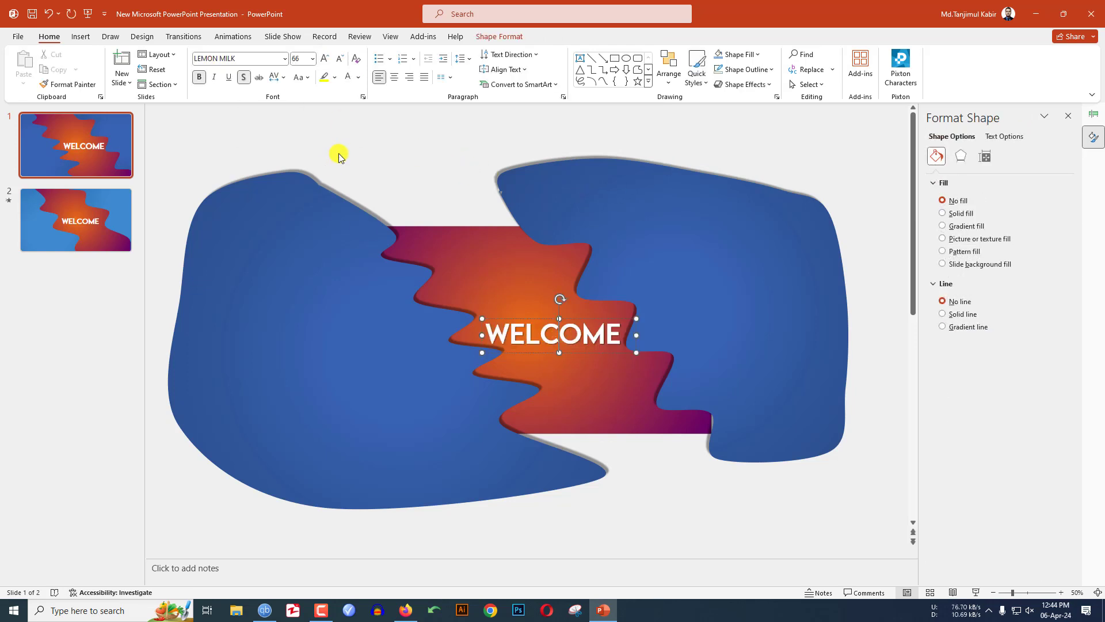
- Apply a Fly In entrance to WELCOME and set it to start With Previous
click(233, 36)
click(786, 75)
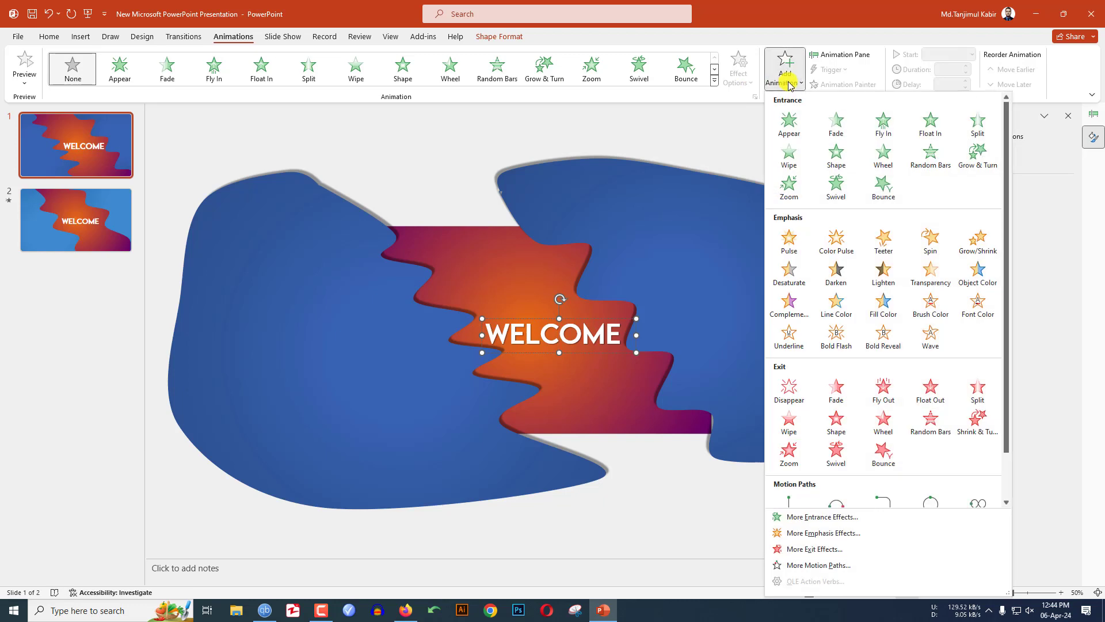
click(883, 121)
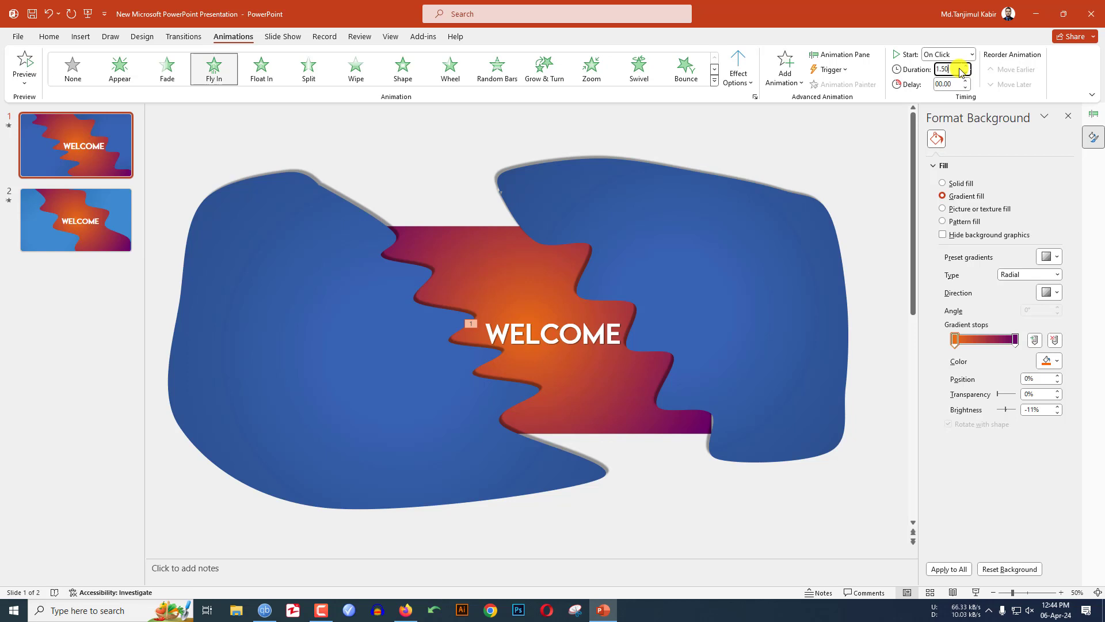
click(971, 55)
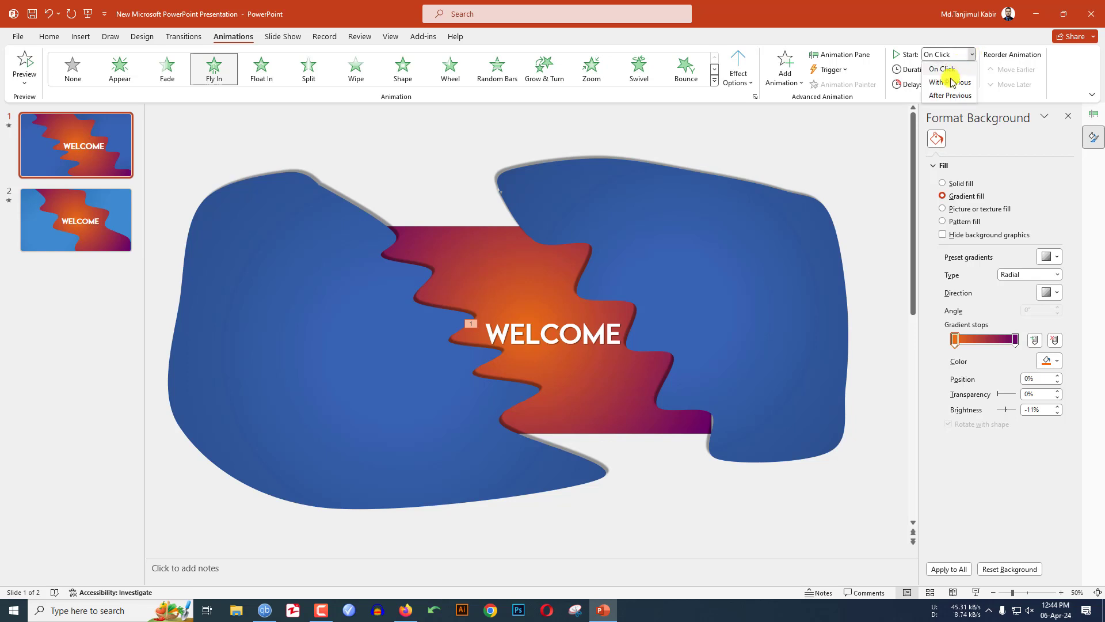
click(947, 80)
- Add a Lines motion path pointing Up to both blue blobs
click(311, 316)
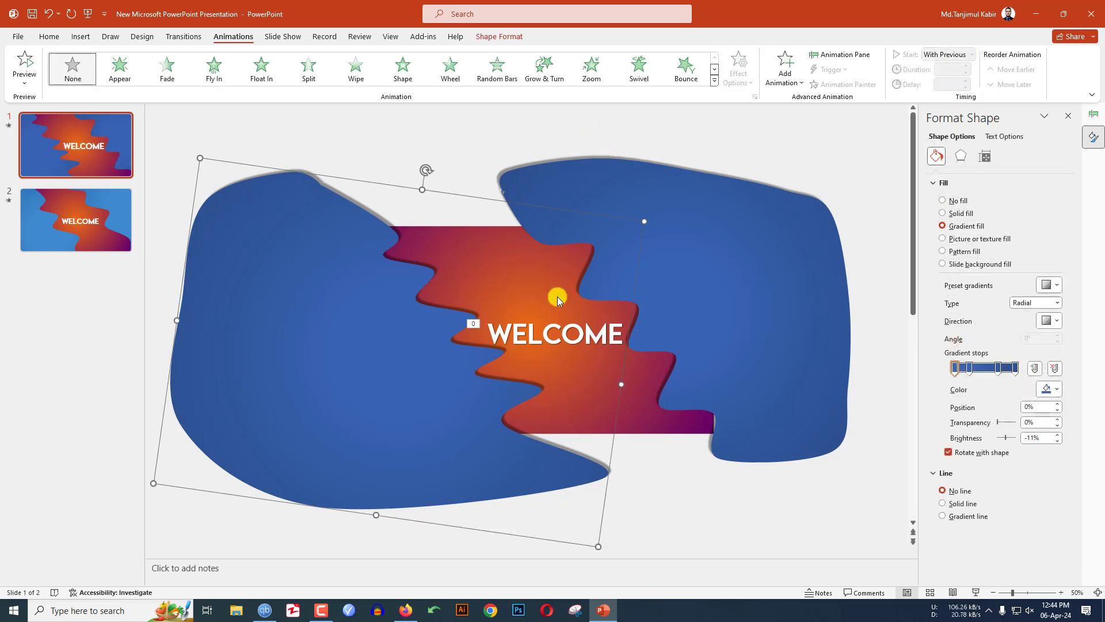
shift+click(719, 275)
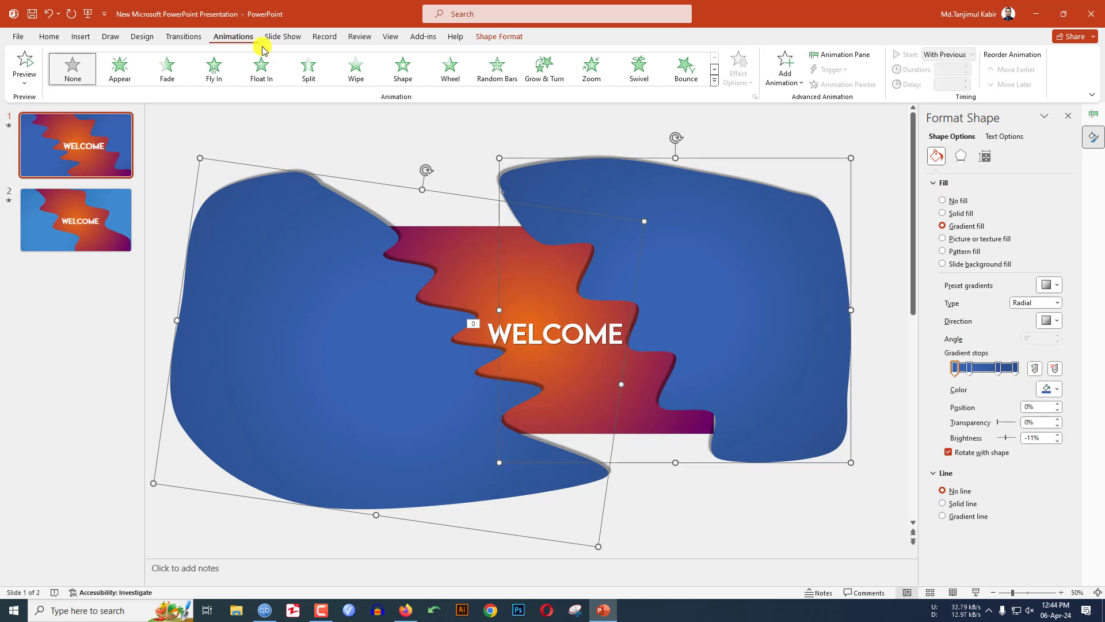
click(784, 87)
scroll(814, 345, down, 2)
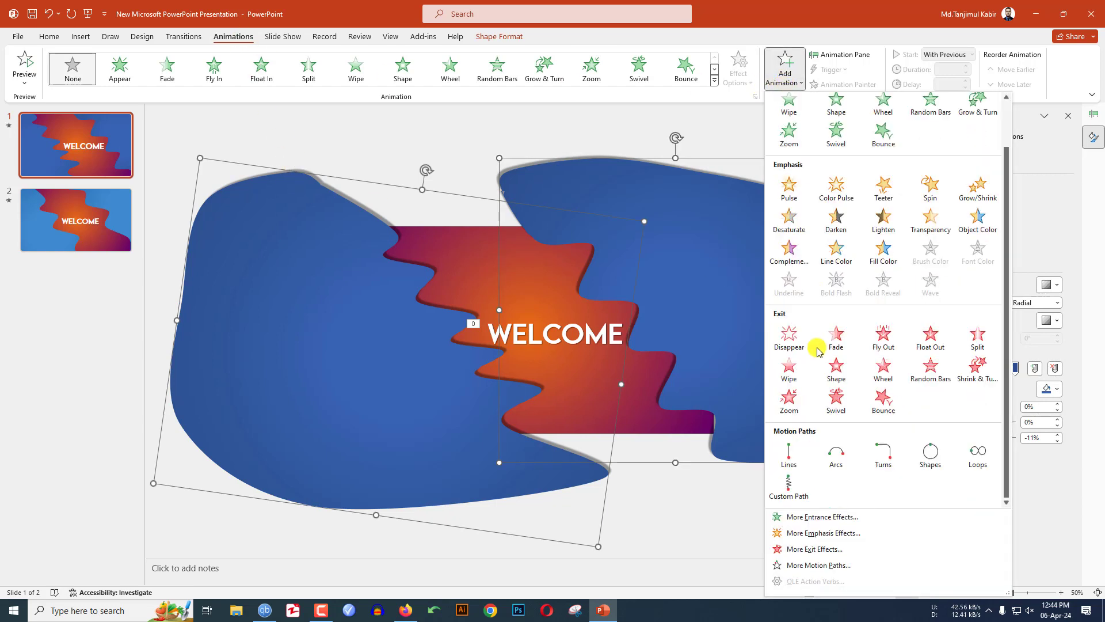
click(790, 455)
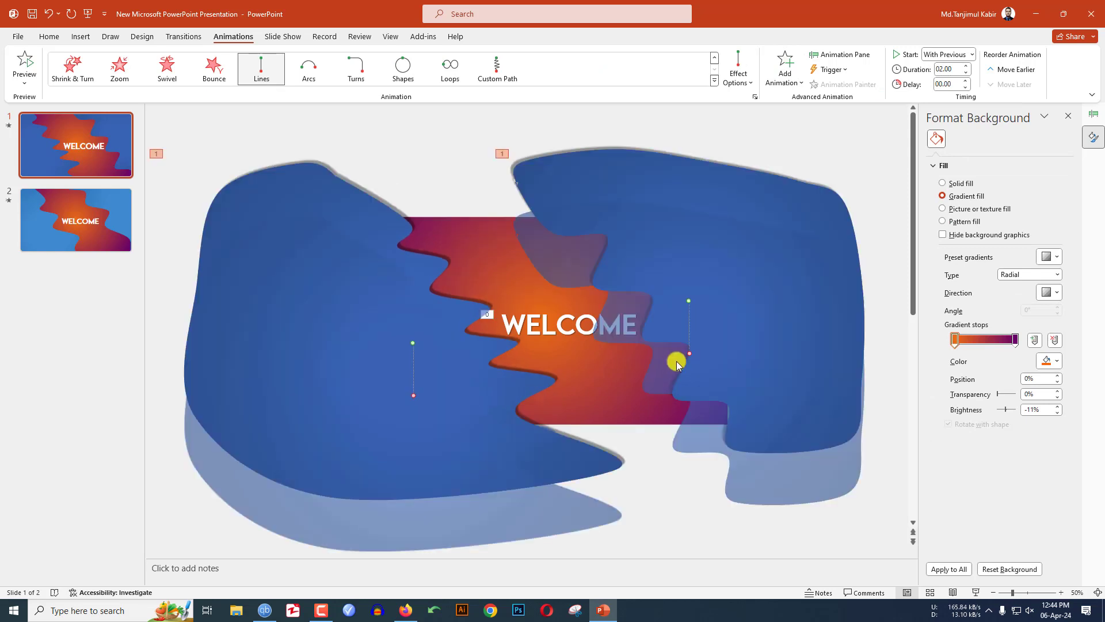
click(744, 85)
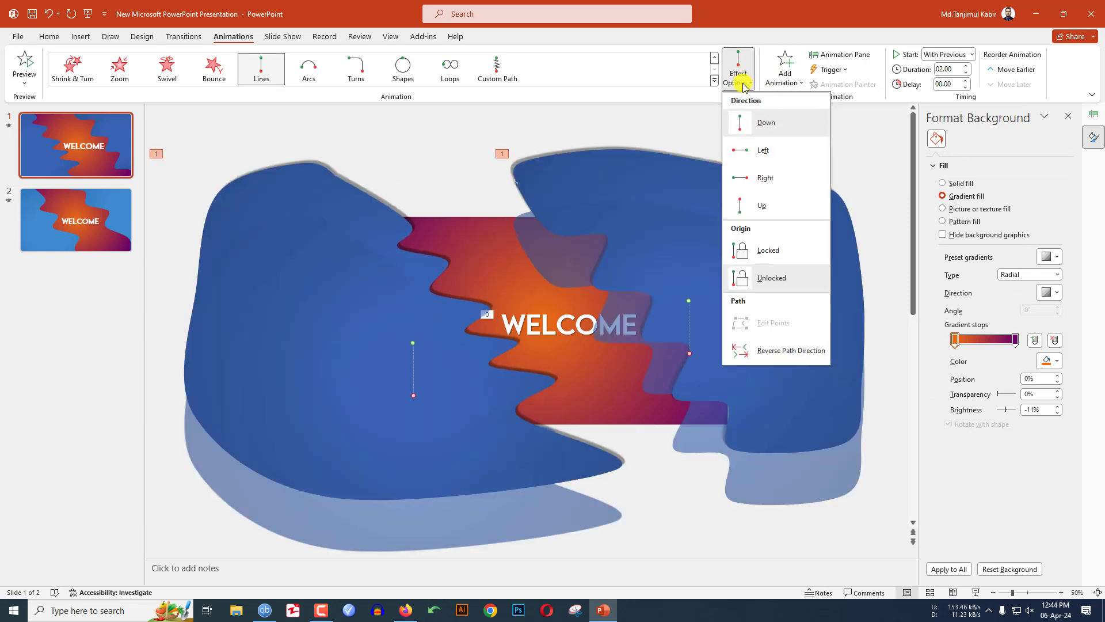
click(751, 208)
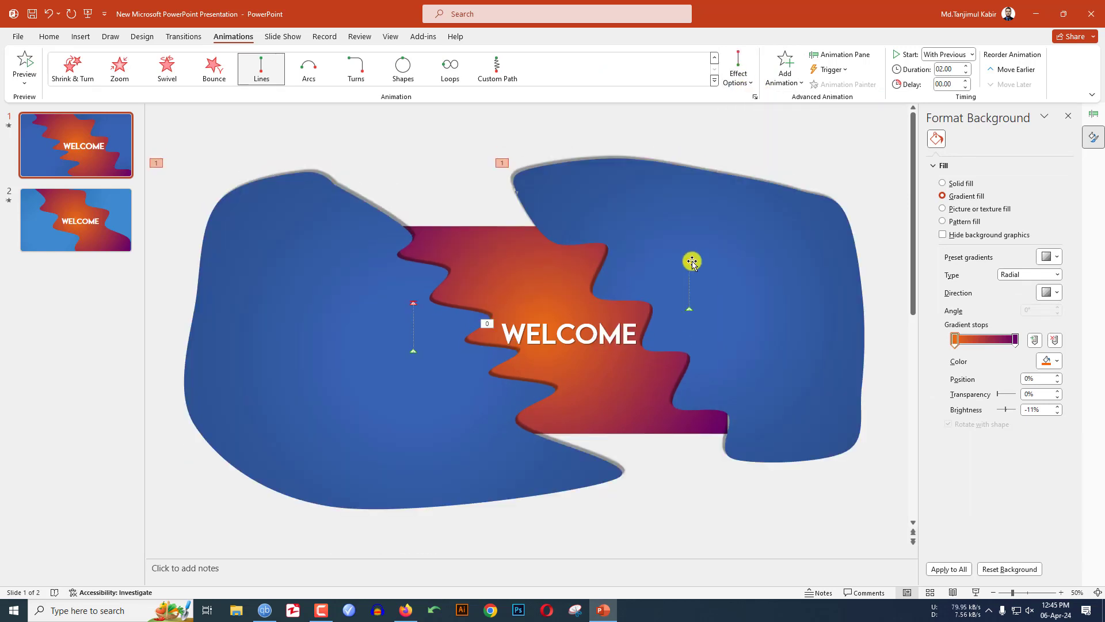
- Drag the end of each blob's motion path up and to the left
click(689, 259)
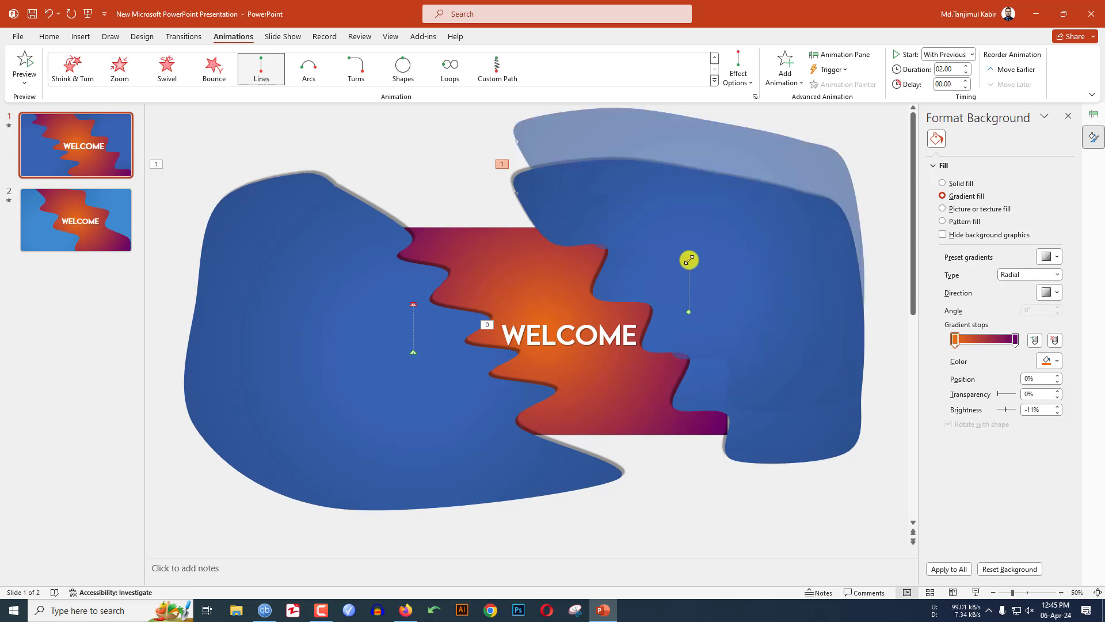
drag(689, 260, 616, 249)
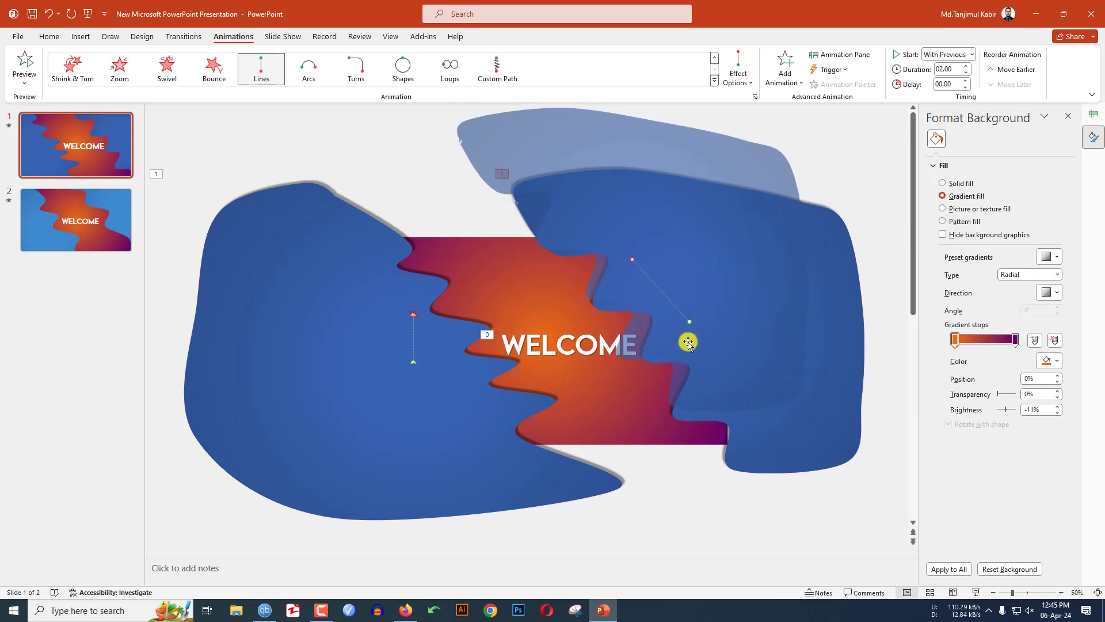
click(414, 361)
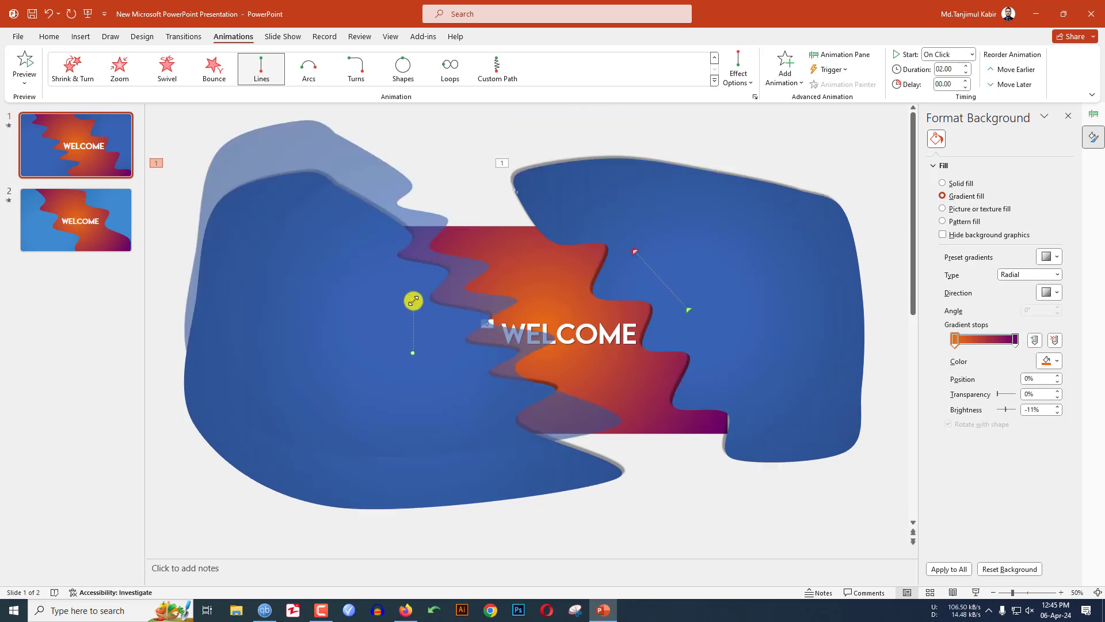
drag(413, 300, 352, 271)
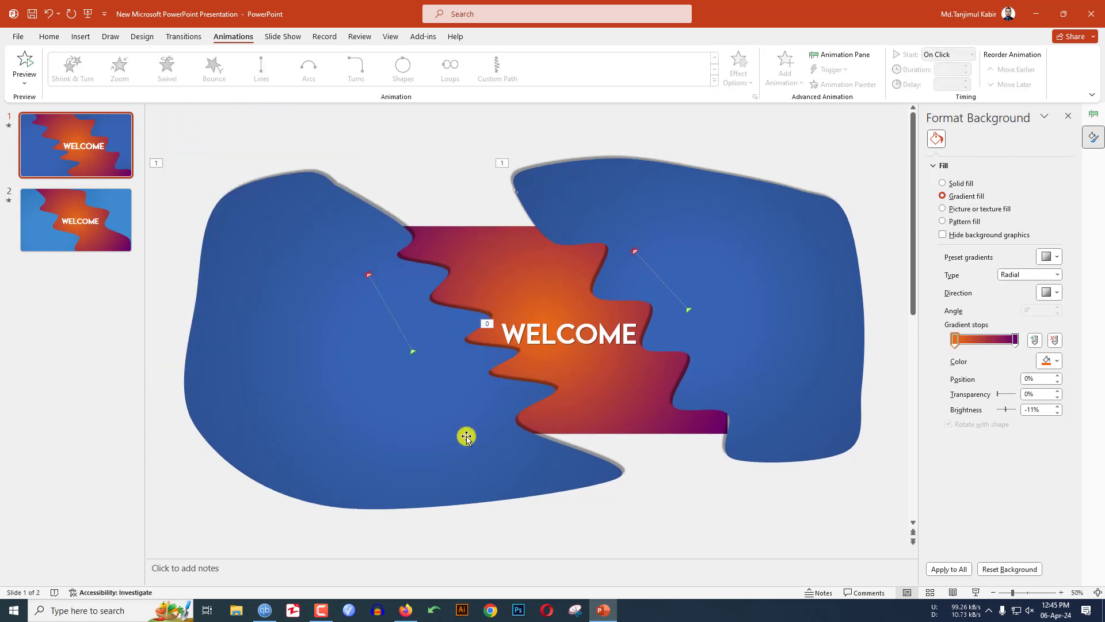
- Edit the left blob's points, pulling its lower tip down and right
scroll(545, 472, down, 2)
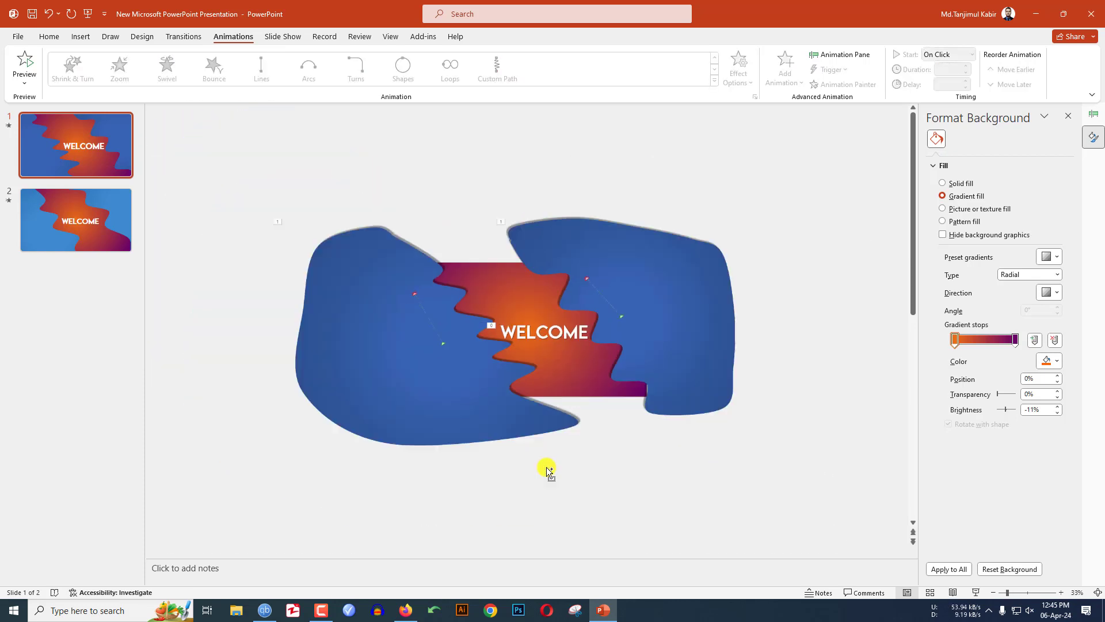
click(484, 414)
right_click(485, 416)
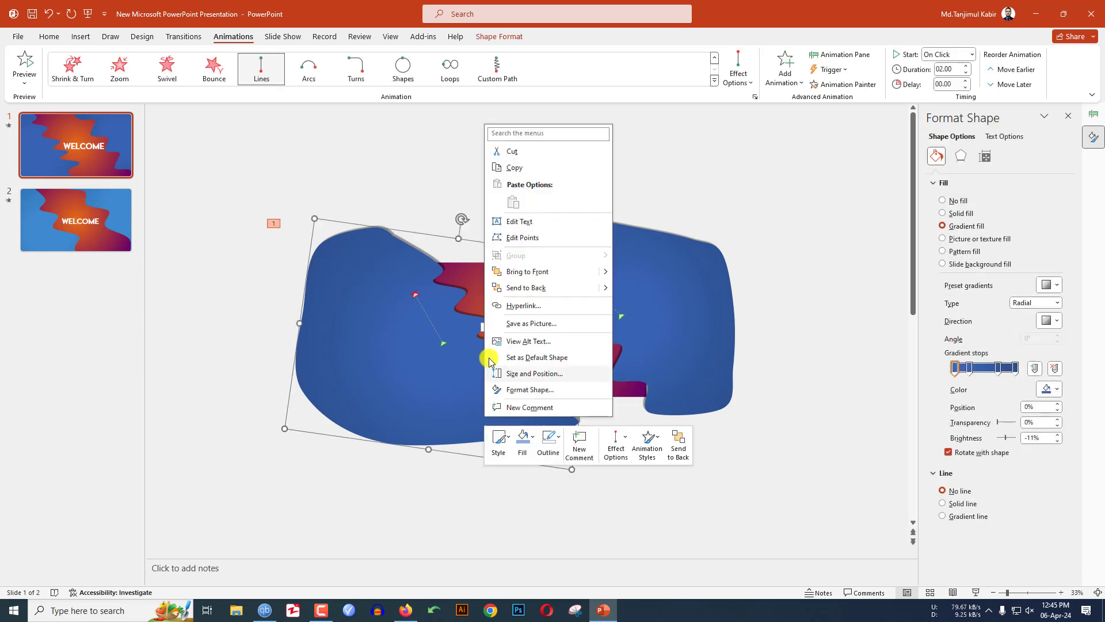
click(524, 237)
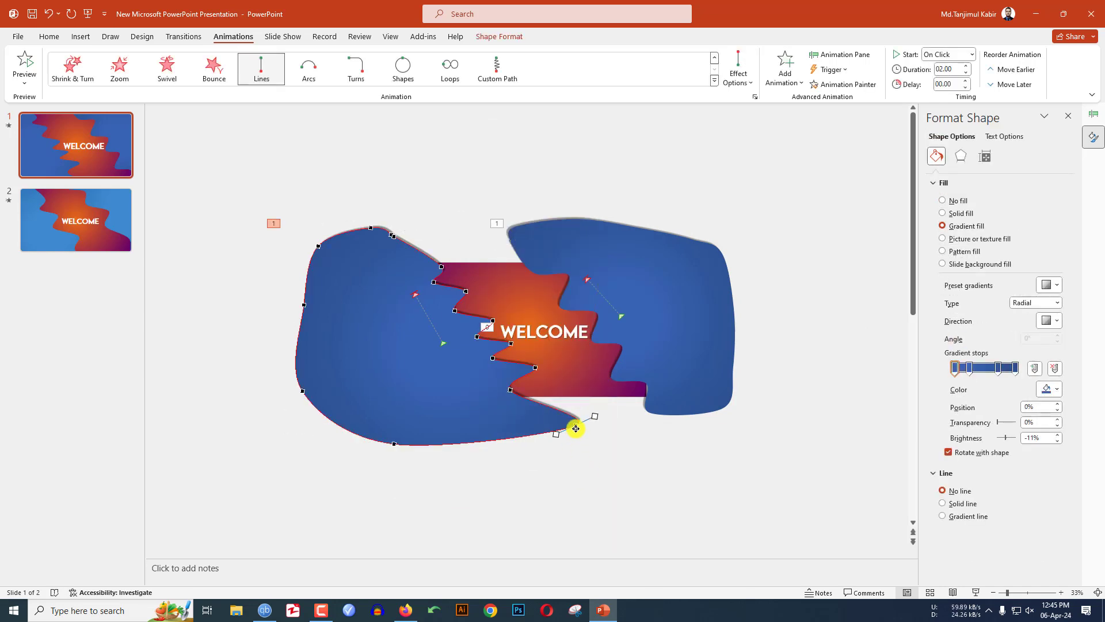
drag(576, 428, 615, 457)
- Edit the right blob's points, pulling its bottom edge down and bulging its lower-right outward
click(665, 406)
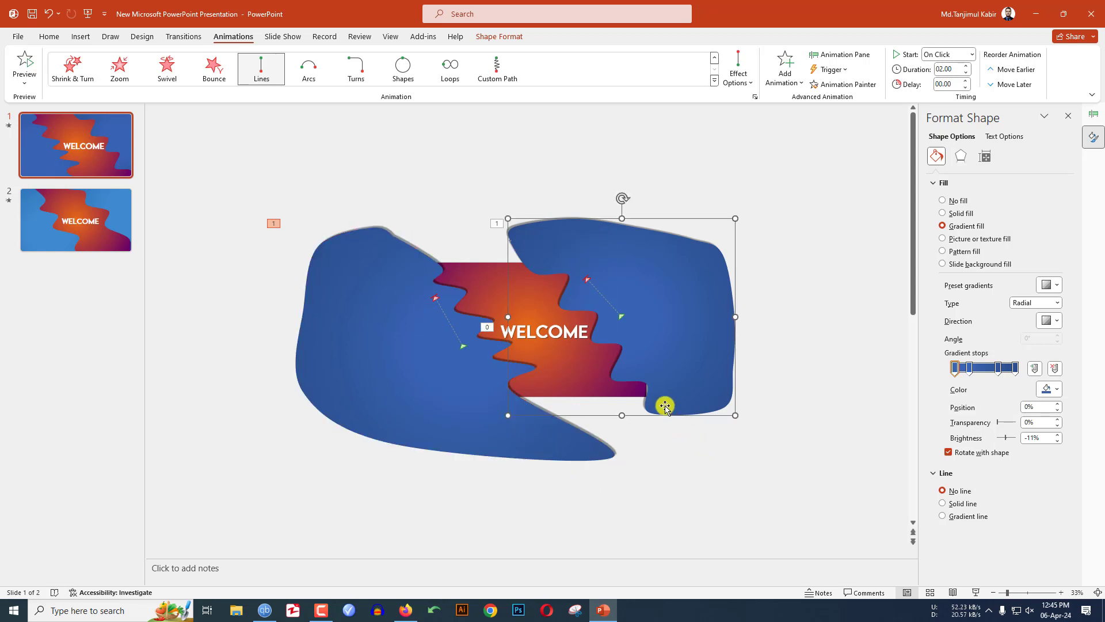
right_click(665, 406)
click(688, 226)
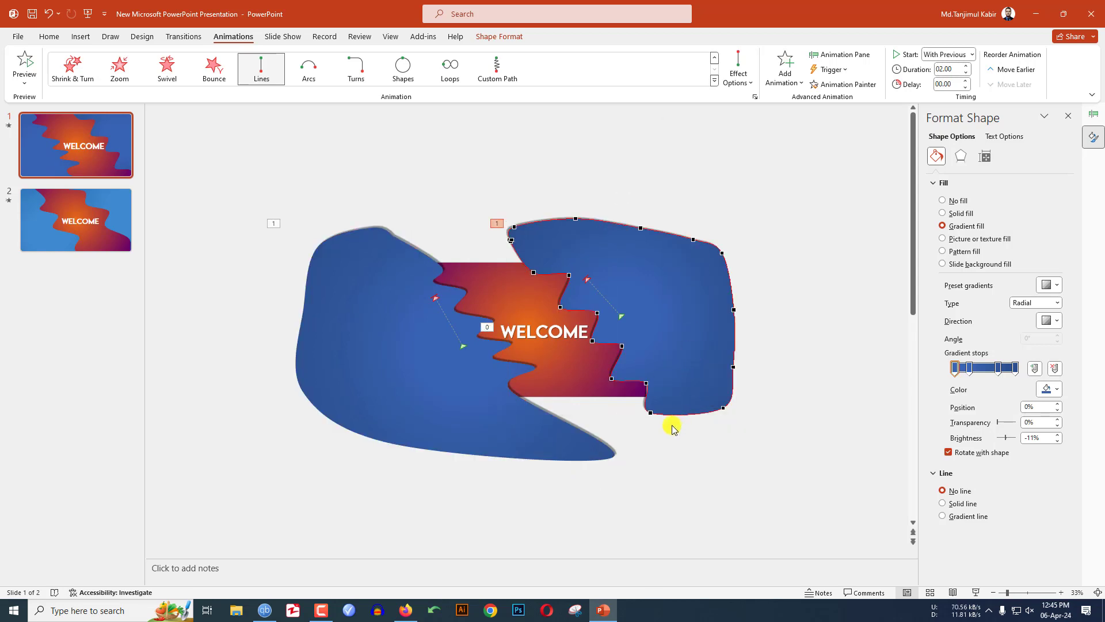
drag(650, 413, 665, 433)
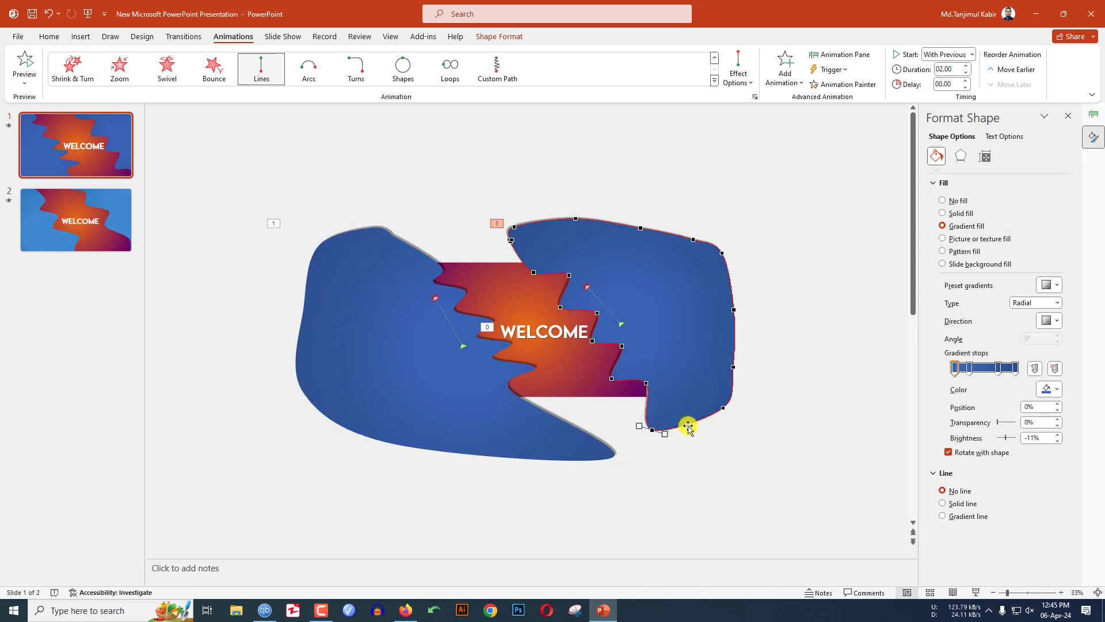
drag(721, 409, 760, 450)
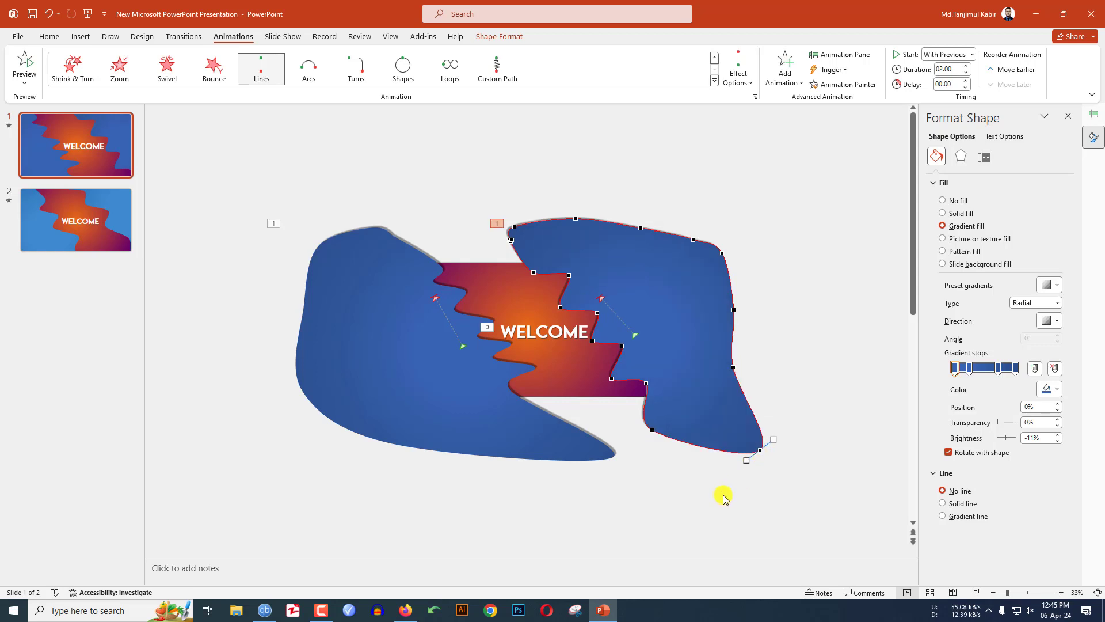
click(723, 494)
click(537, 437)
shift+click(695, 362)
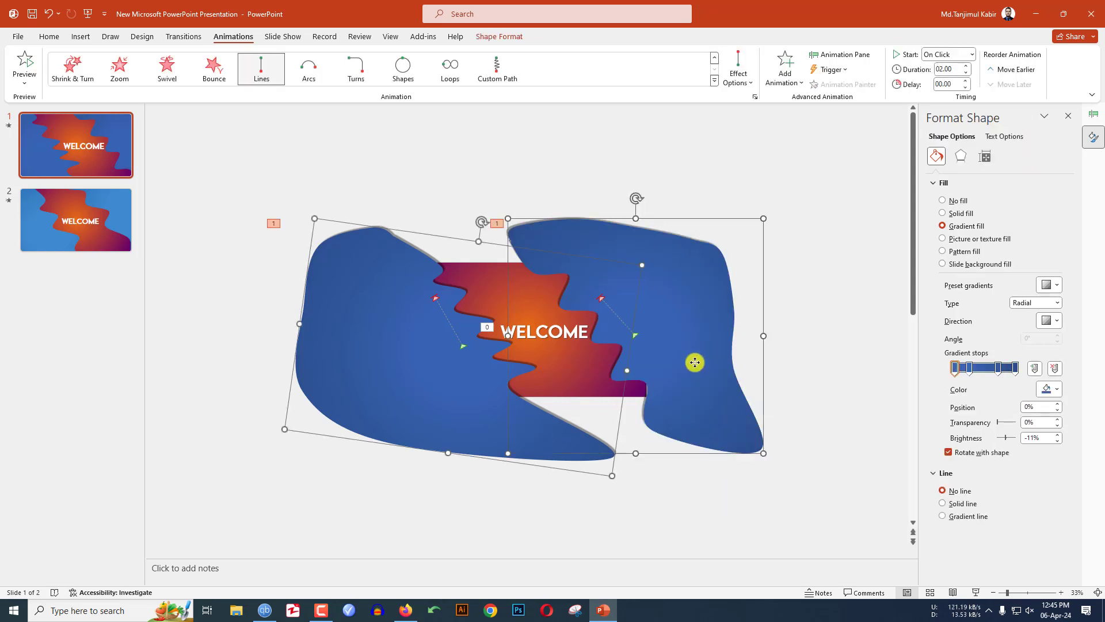
- Set both blob motion path animations to start With Previous
click(846, 57)
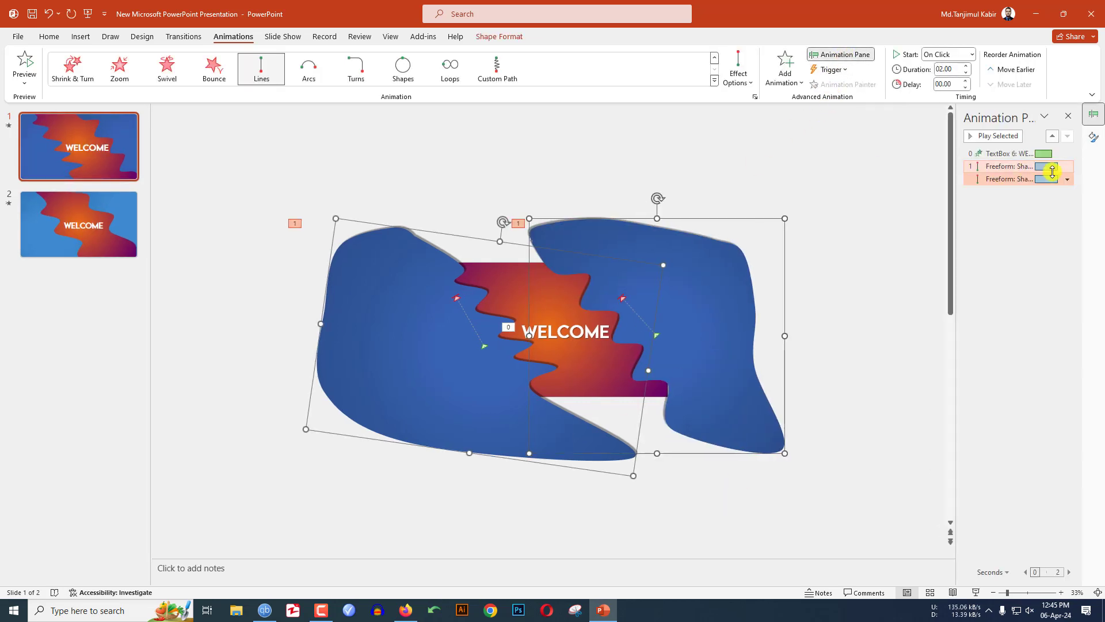
click(958, 55)
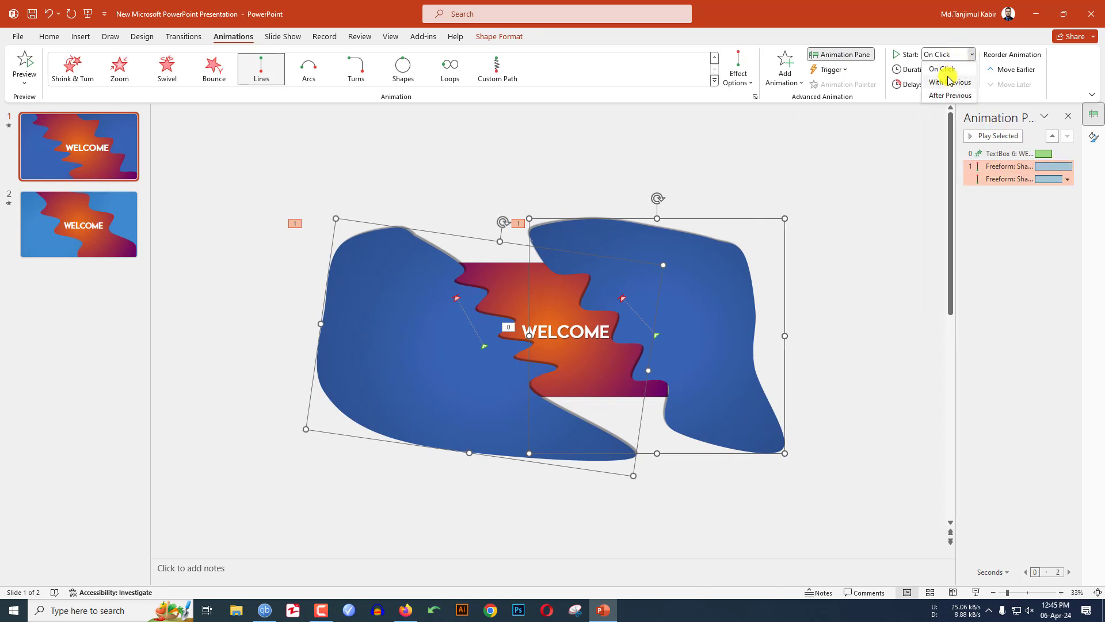
click(946, 80)
- Set the motion paths' smooth start/end to 0 sec and repeat them Until End of Slide
click(1067, 179)
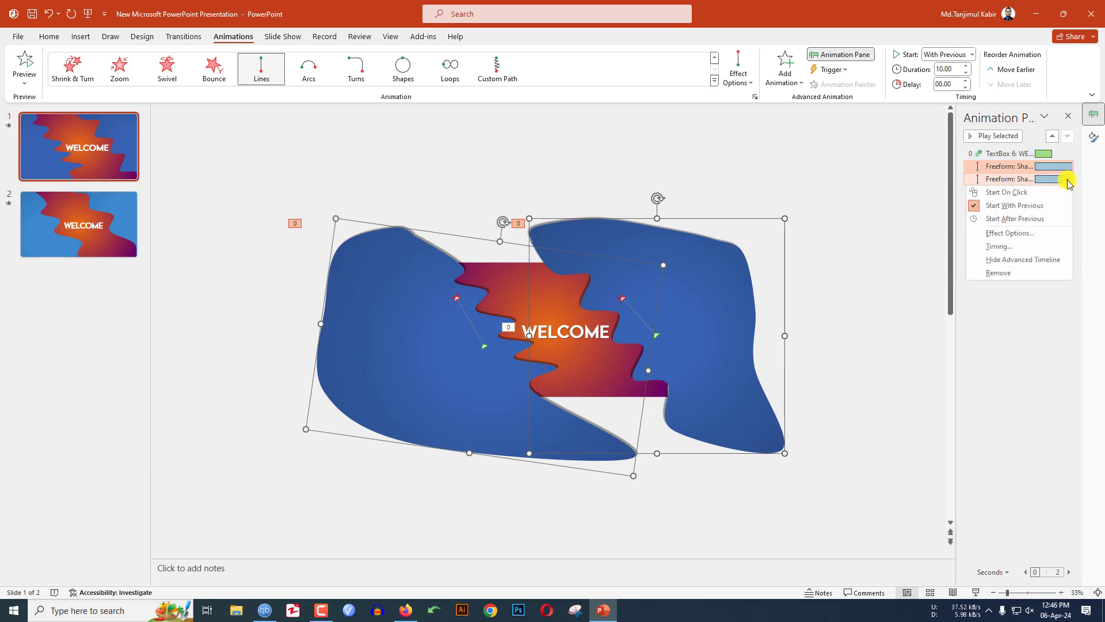
click(1024, 236)
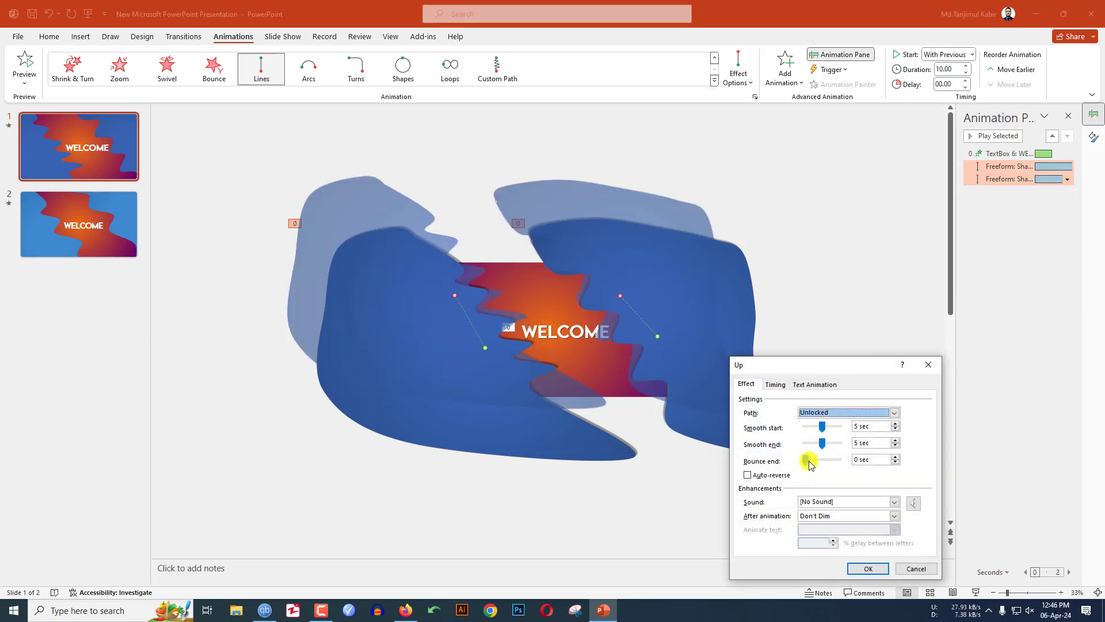
drag(822, 443, 790, 448)
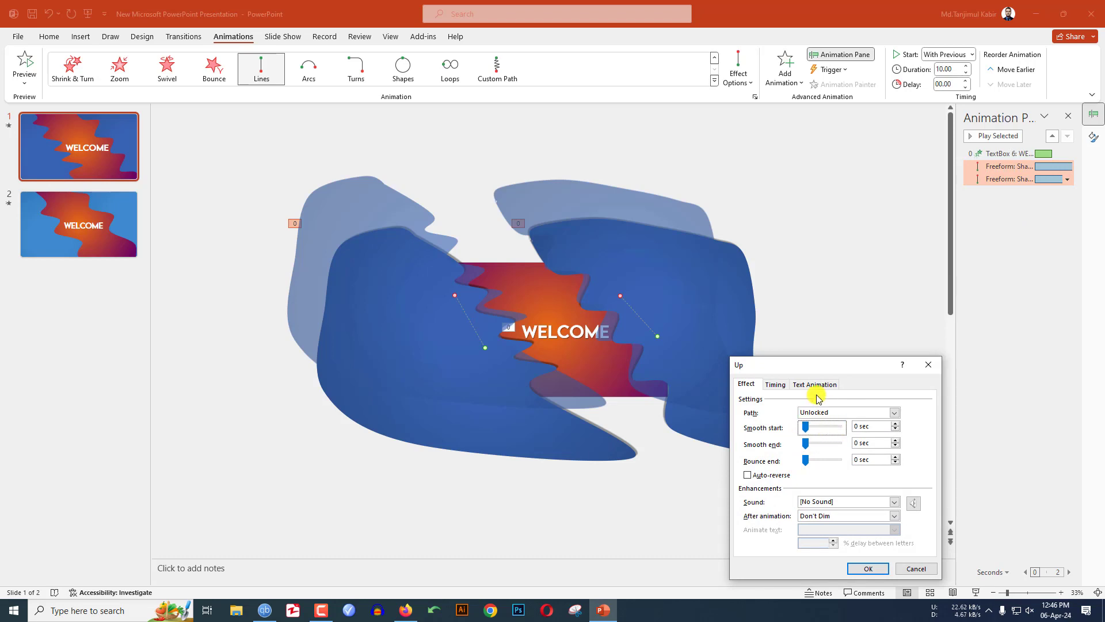
click(777, 385)
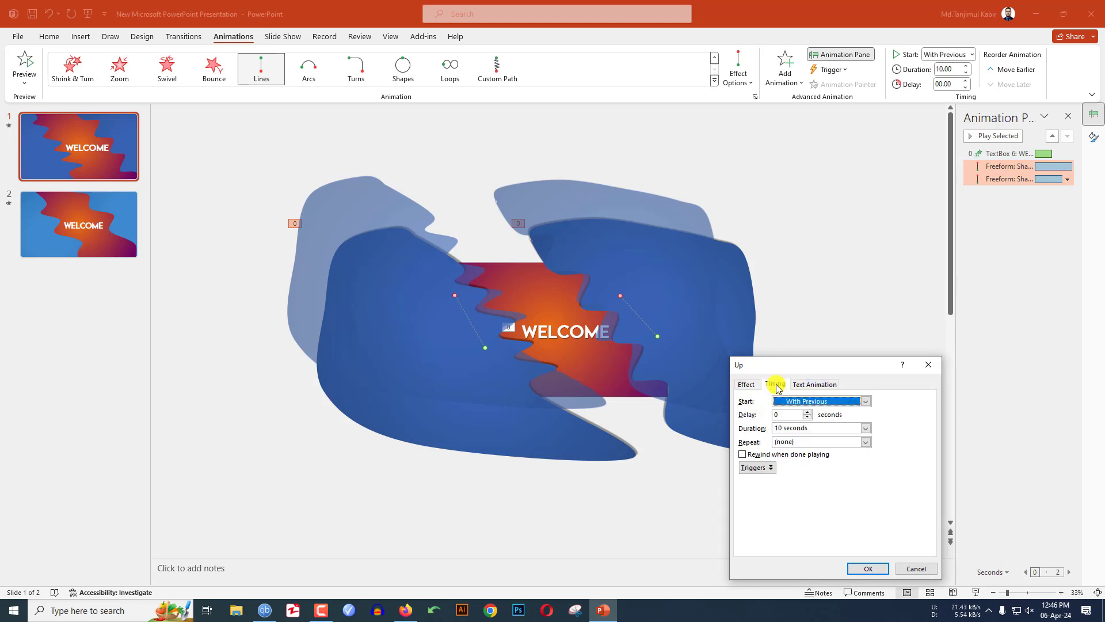
click(868, 443)
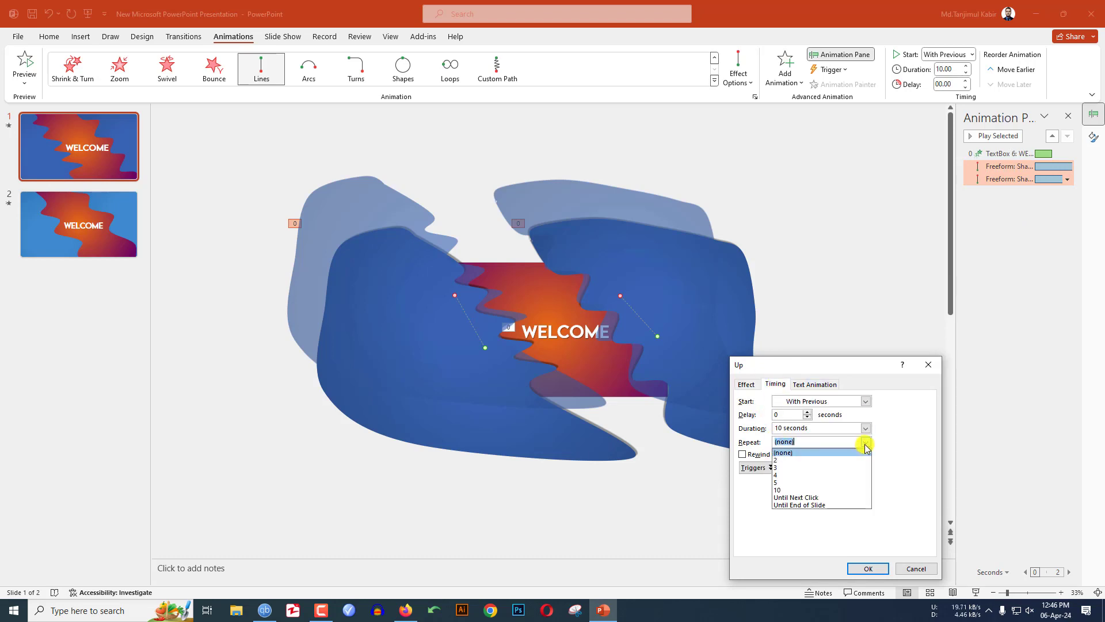
click(800, 505)
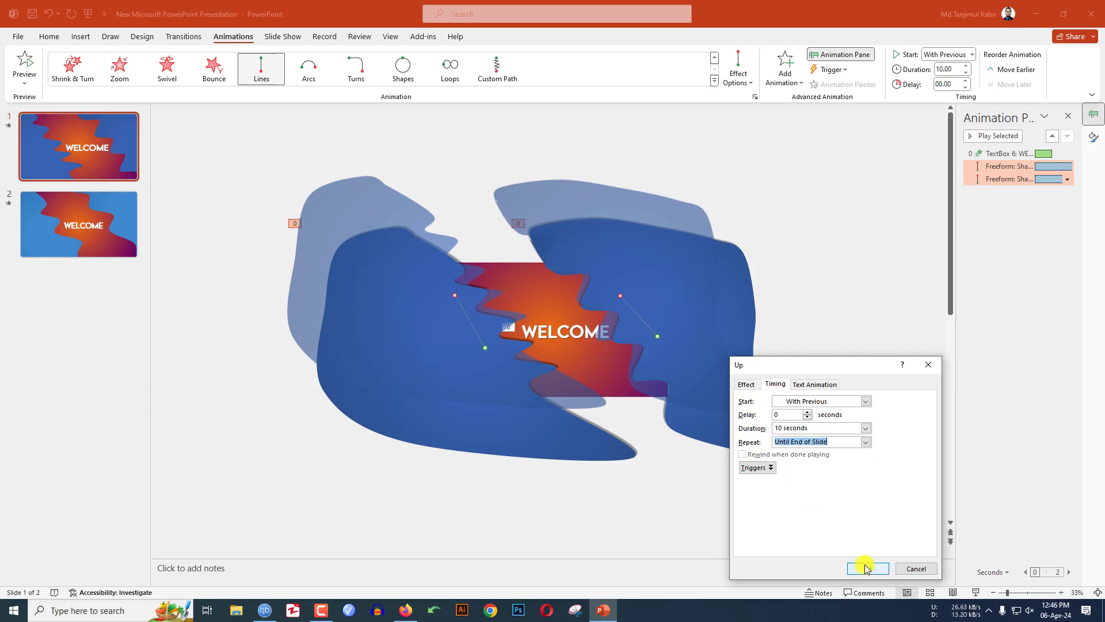
click(866, 568)
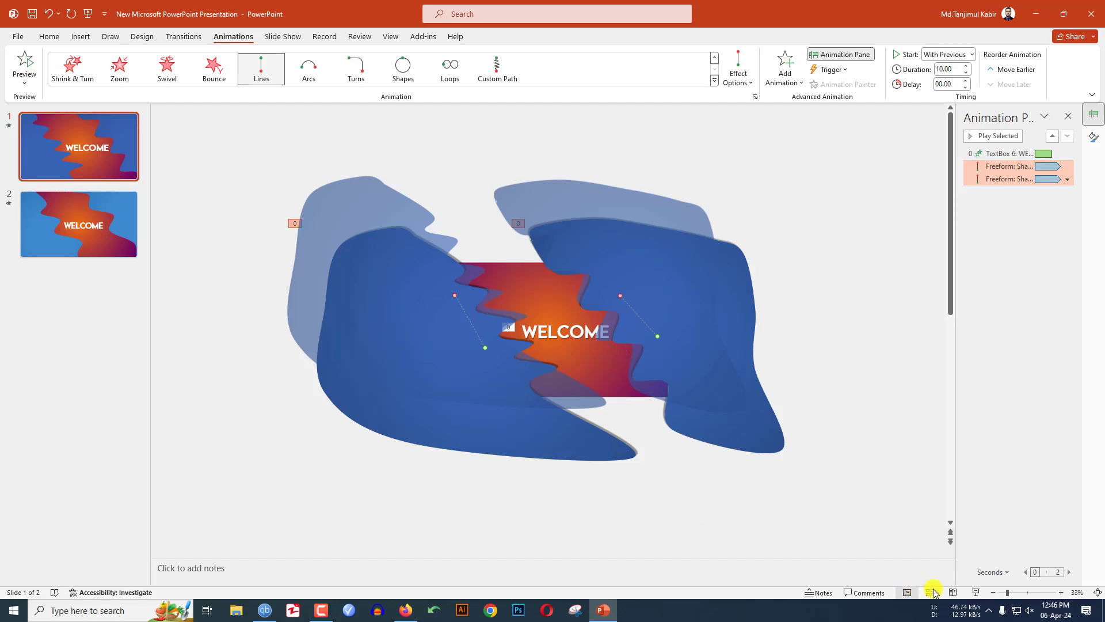
click(977, 592)
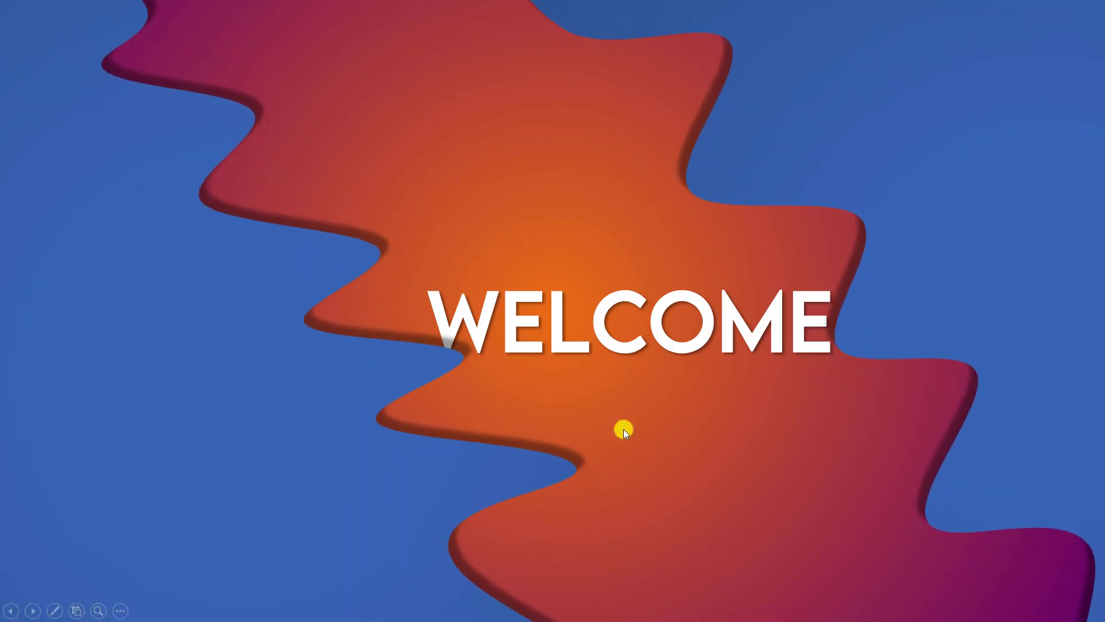
key(Escape)
click(494, 371)
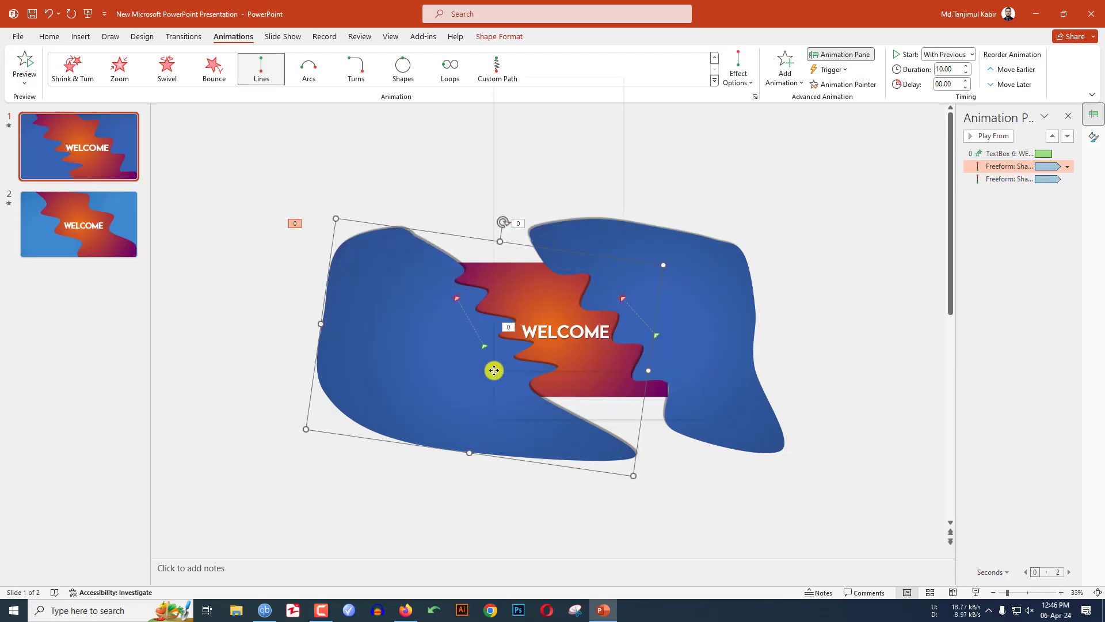
- Edit the left blue blob's points, pulling its edge up-left beside the WELCOME zigzag
right_click(494, 371)
click(532, 191)
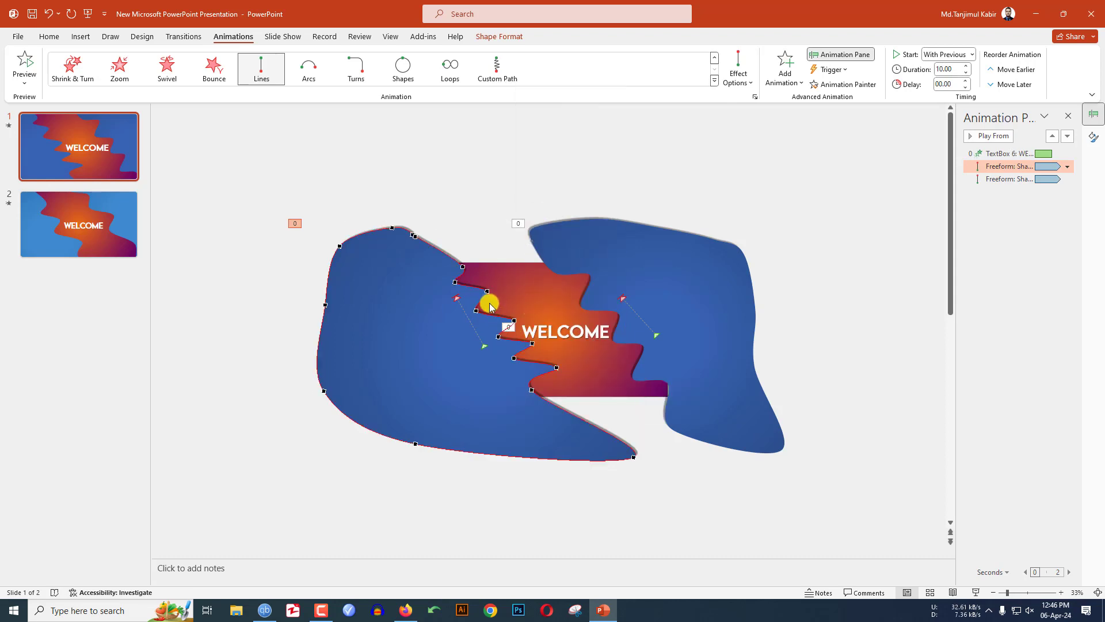
mouse_move(487, 291)
mouse_down()
mouse_move(474, 278)
mouse_move(486, 299)
mouse_move(473, 308)
mouse_up()
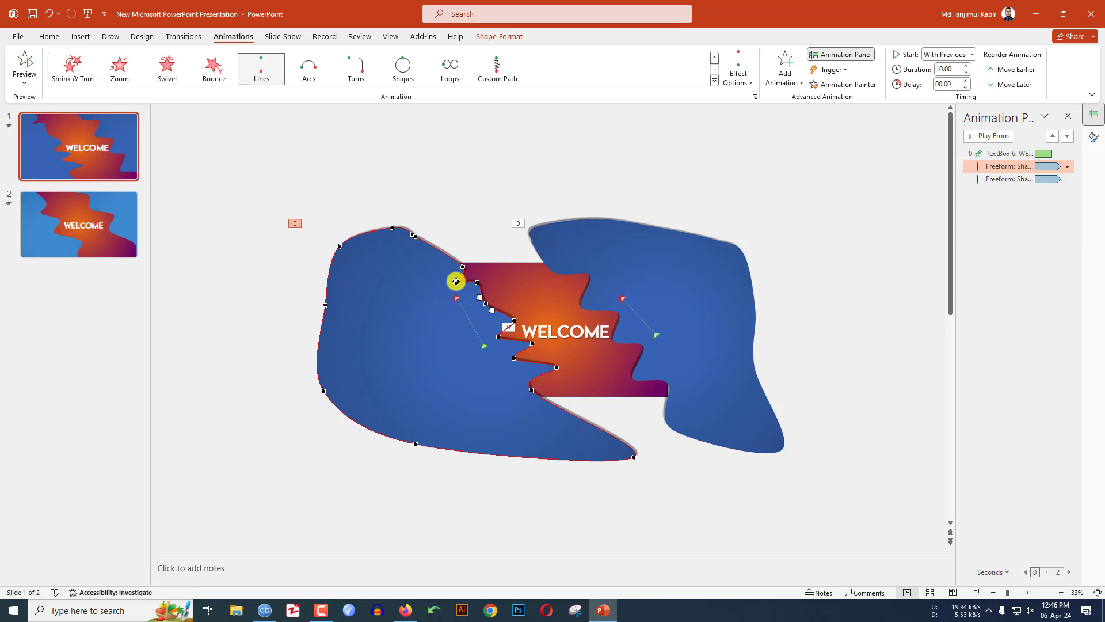
click(461, 280)
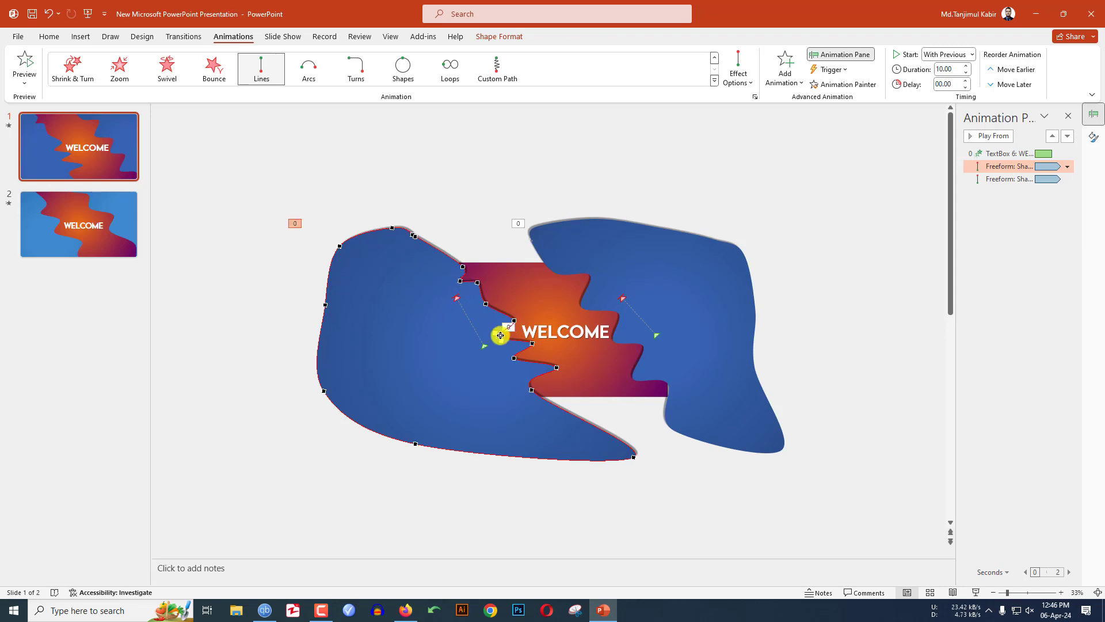
click(982, 575)
- Start the slide show from slide 1 to preview the drifting blobs
click(974, 593)
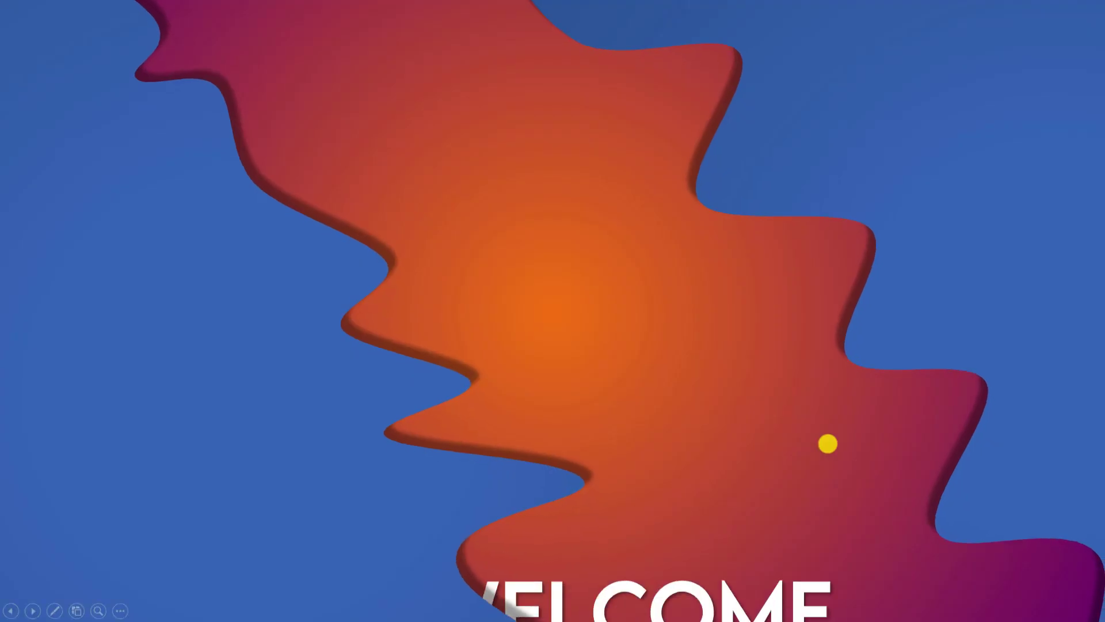